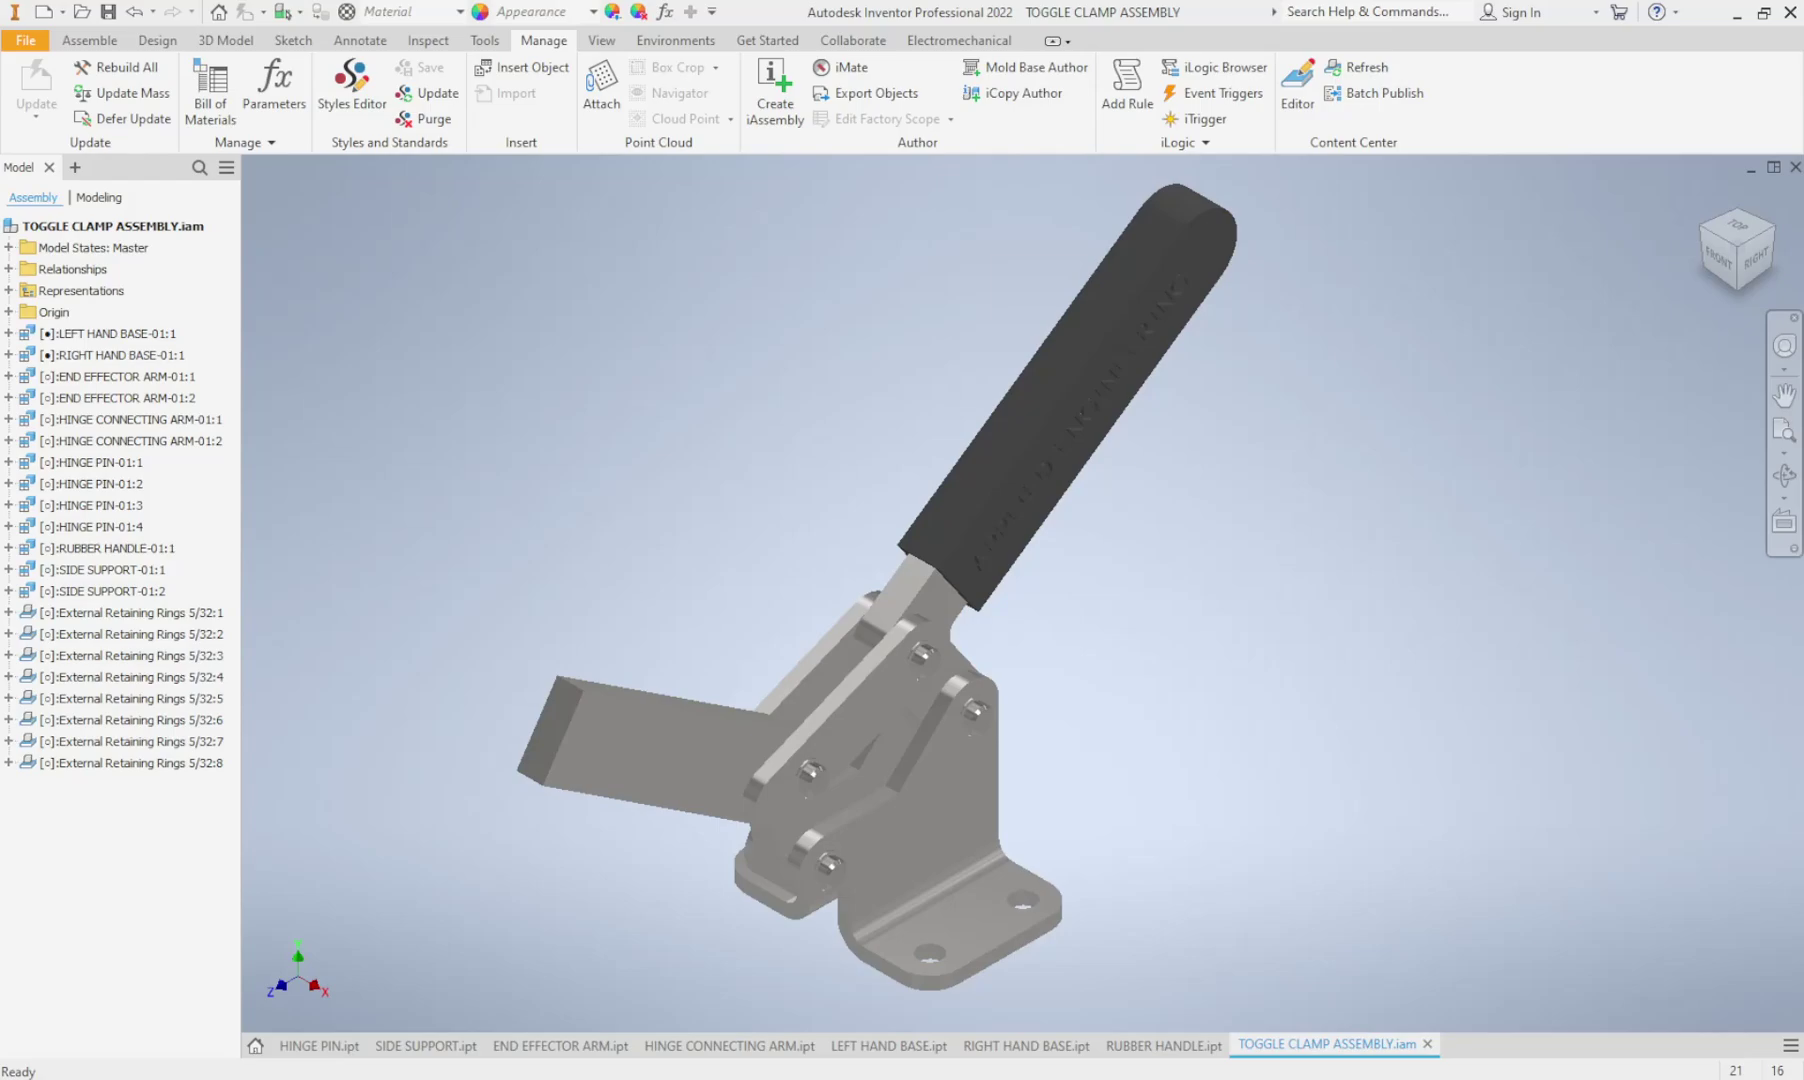
# - Drag the rubber handle to swing the clamp linkage, then deselect it and pan the view
pyautogui.click(982, 541)
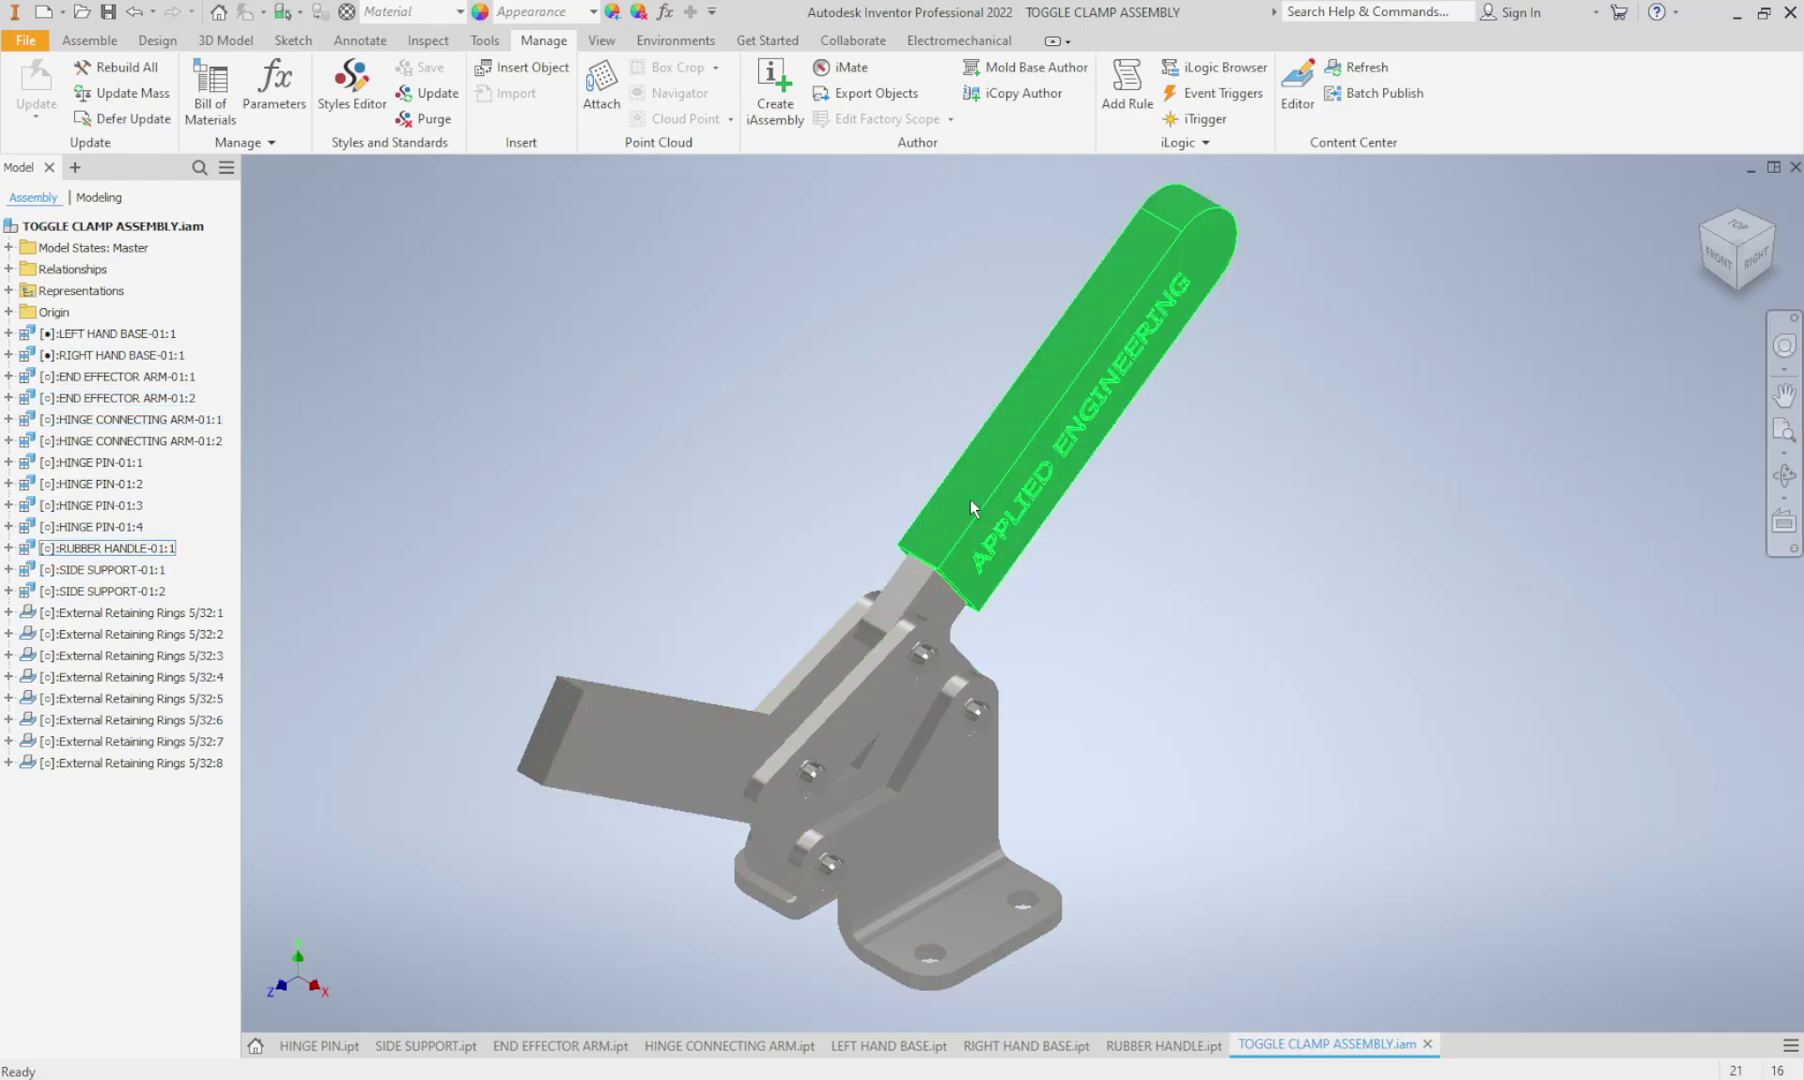
pyautogui.moveTo(1040, 465); pyautogui.dragTo(1142, 514)
pyautogui.click(1096, 744)
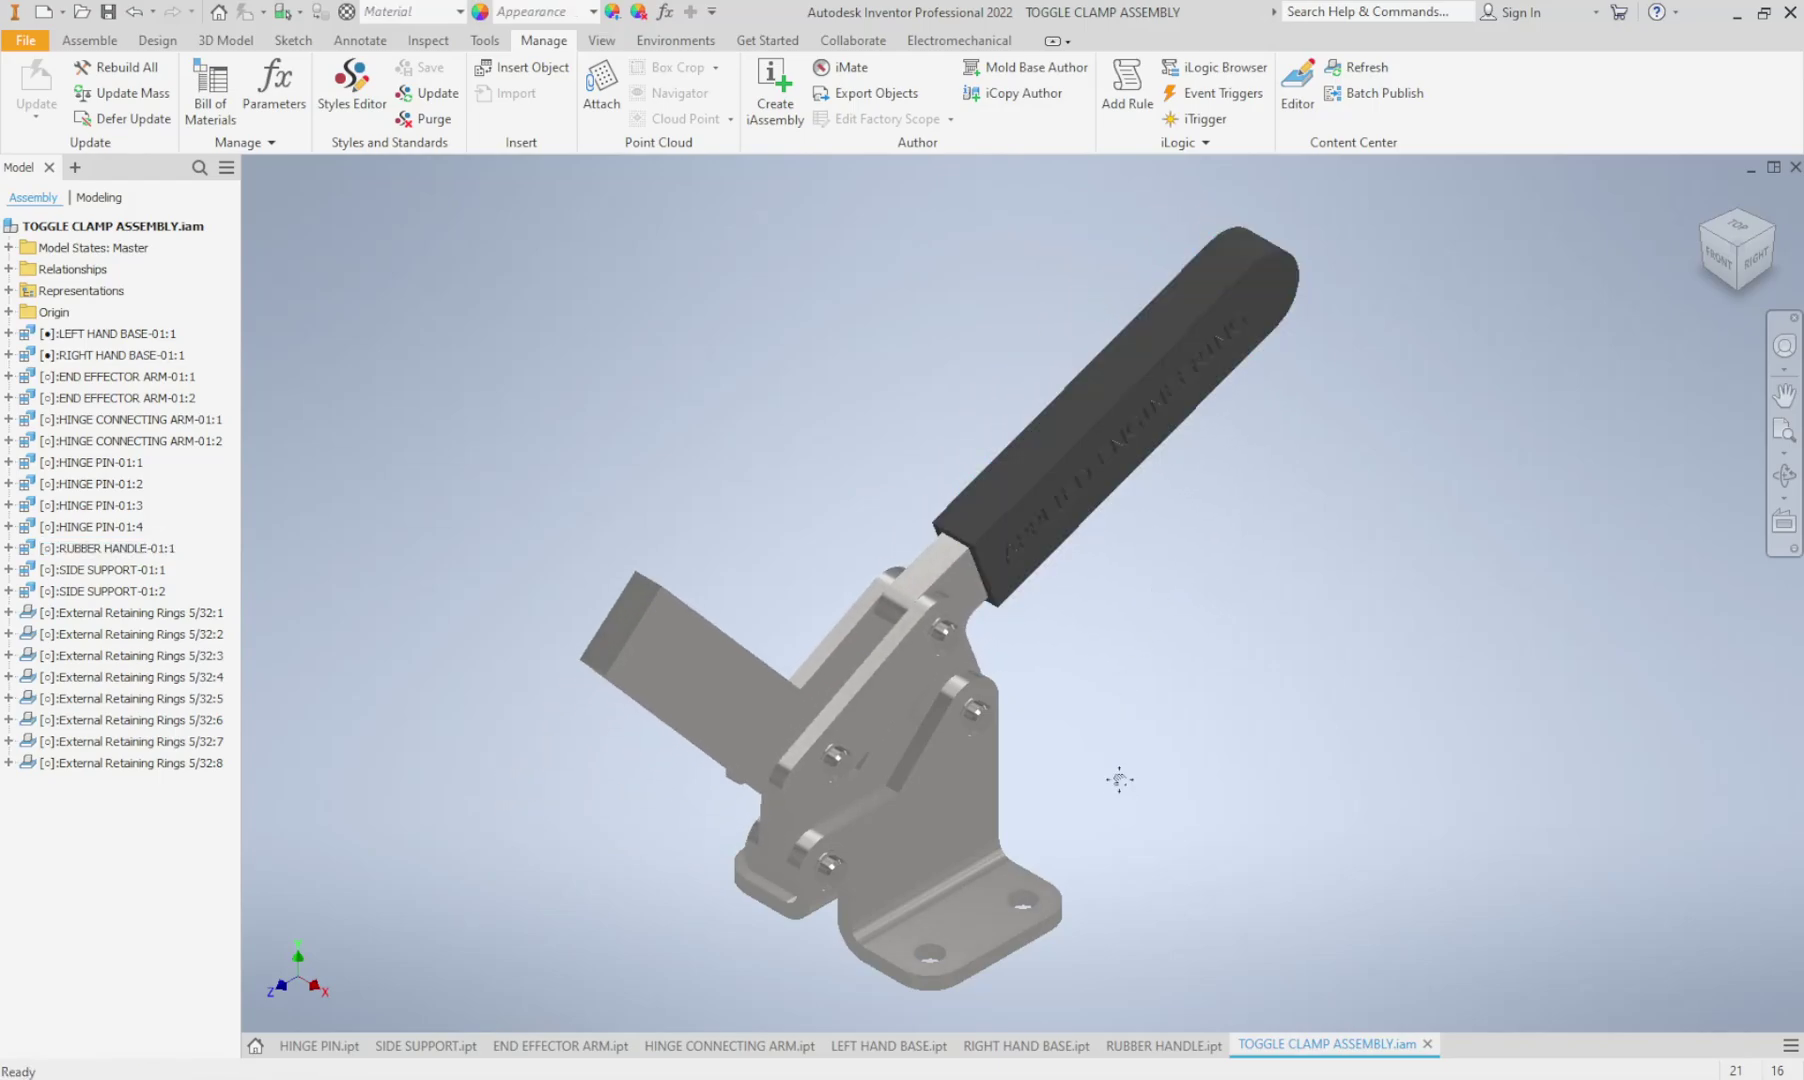
pyautogui.moveTo(1119, 779); pyautogui.dragTo(1122, 751, button='middle')
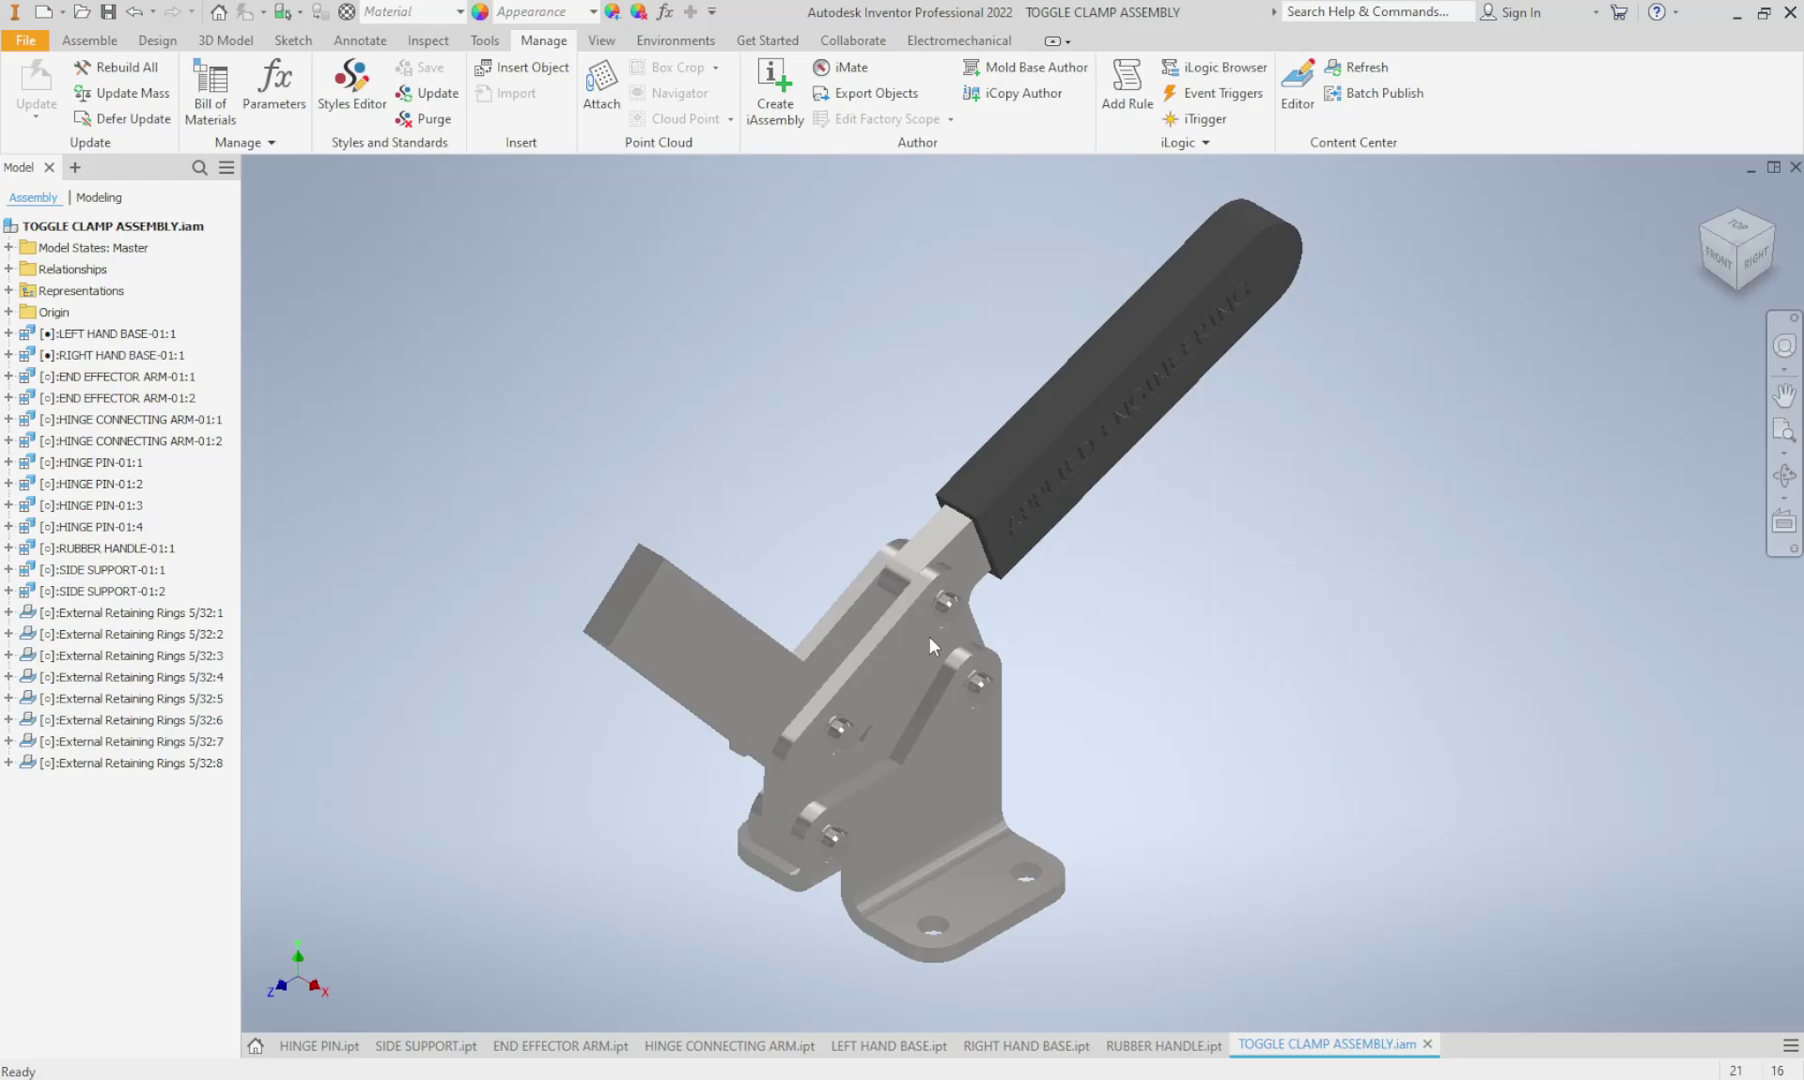
pyautogui.moveTo(741, 455); pyautogui.dragTo(755, 466, button='middle')
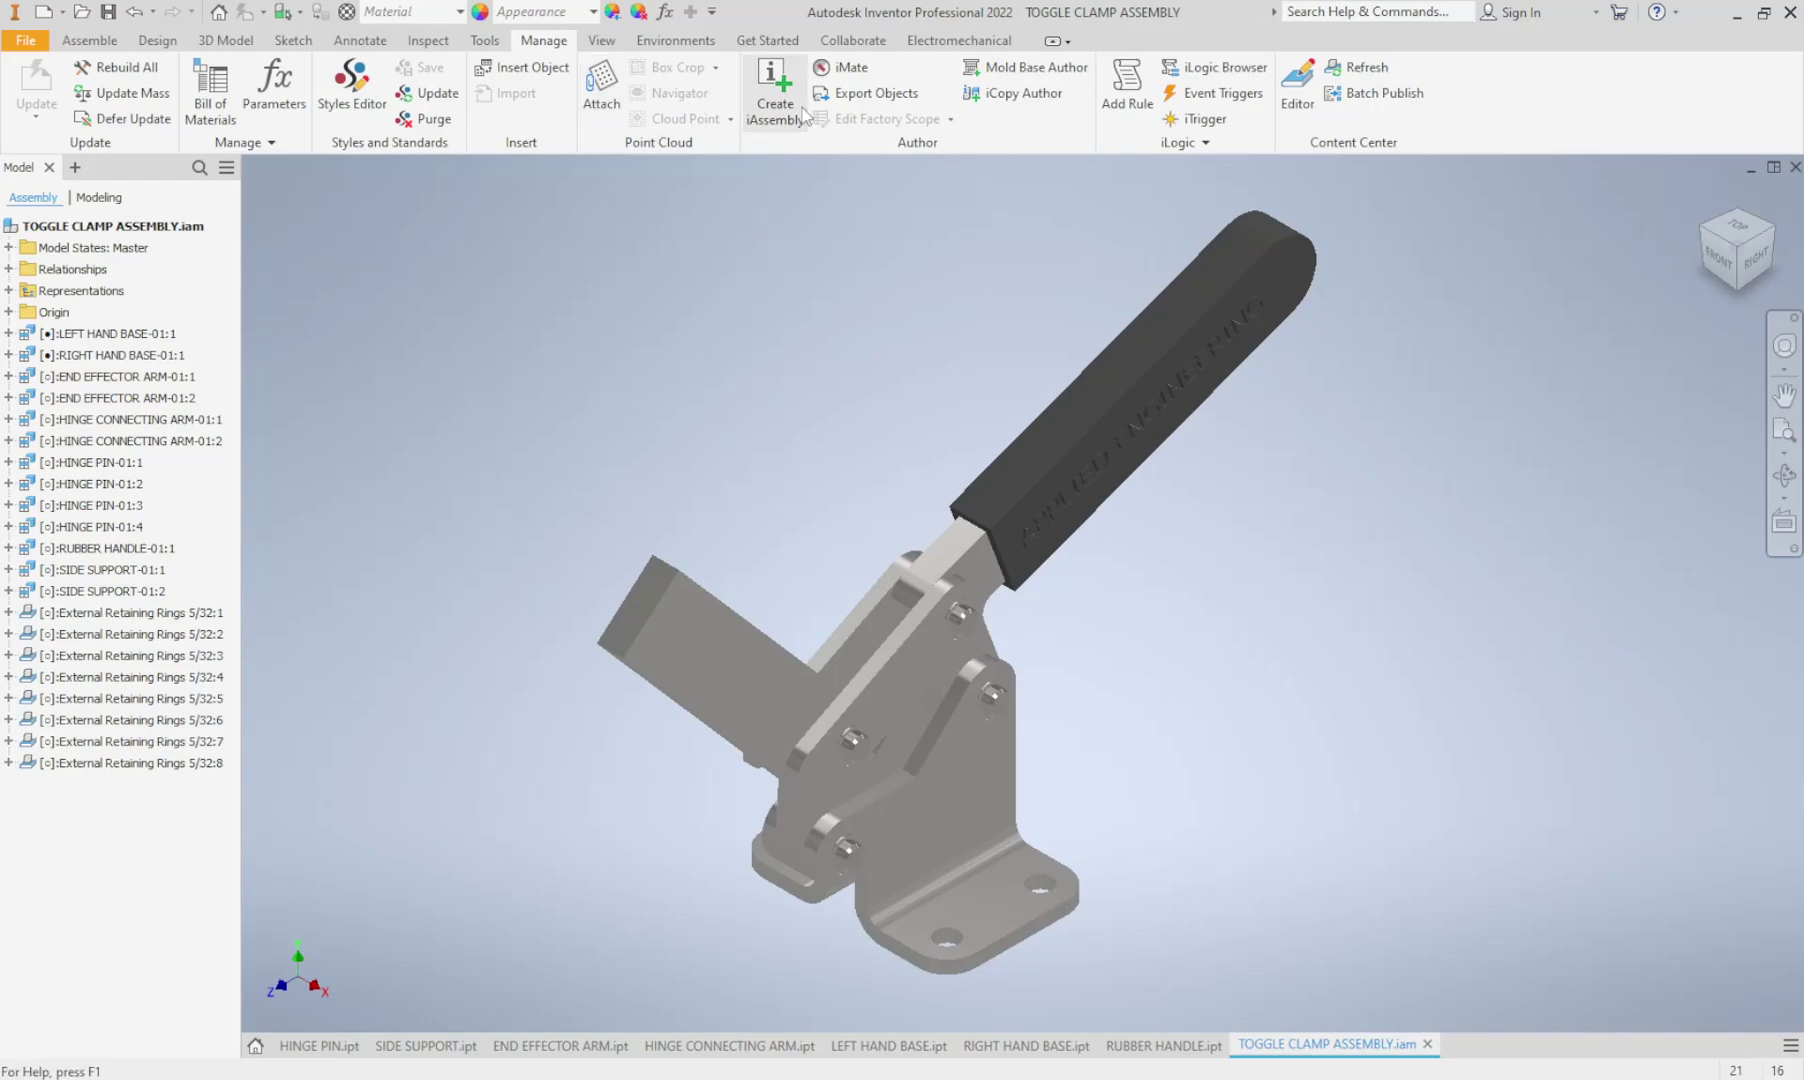
# - Start Create iAssembly, reposition the iAssembly Author dialog, and select LEFT HAND BASE:1 in Components
pyautogui.click(775, 85)
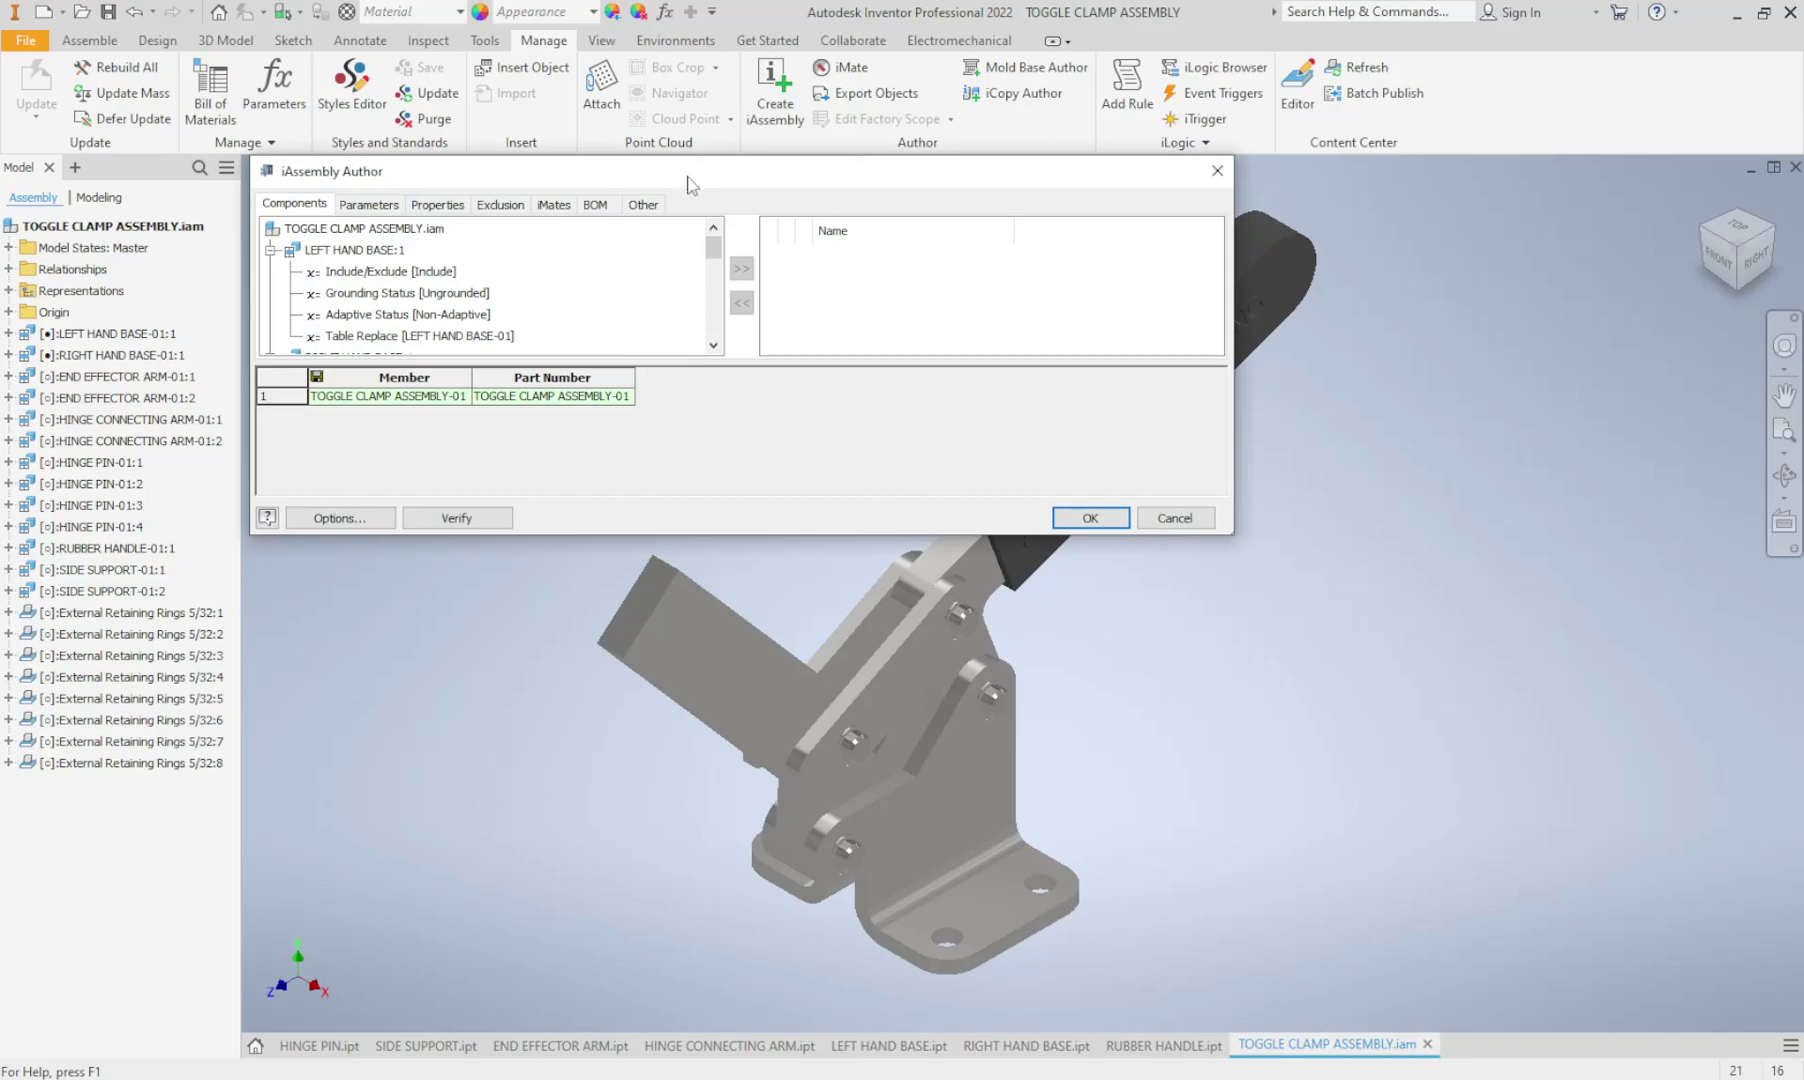
pyautogui.moveTo(412, 180); pyautogui.dragTo(407, 212)
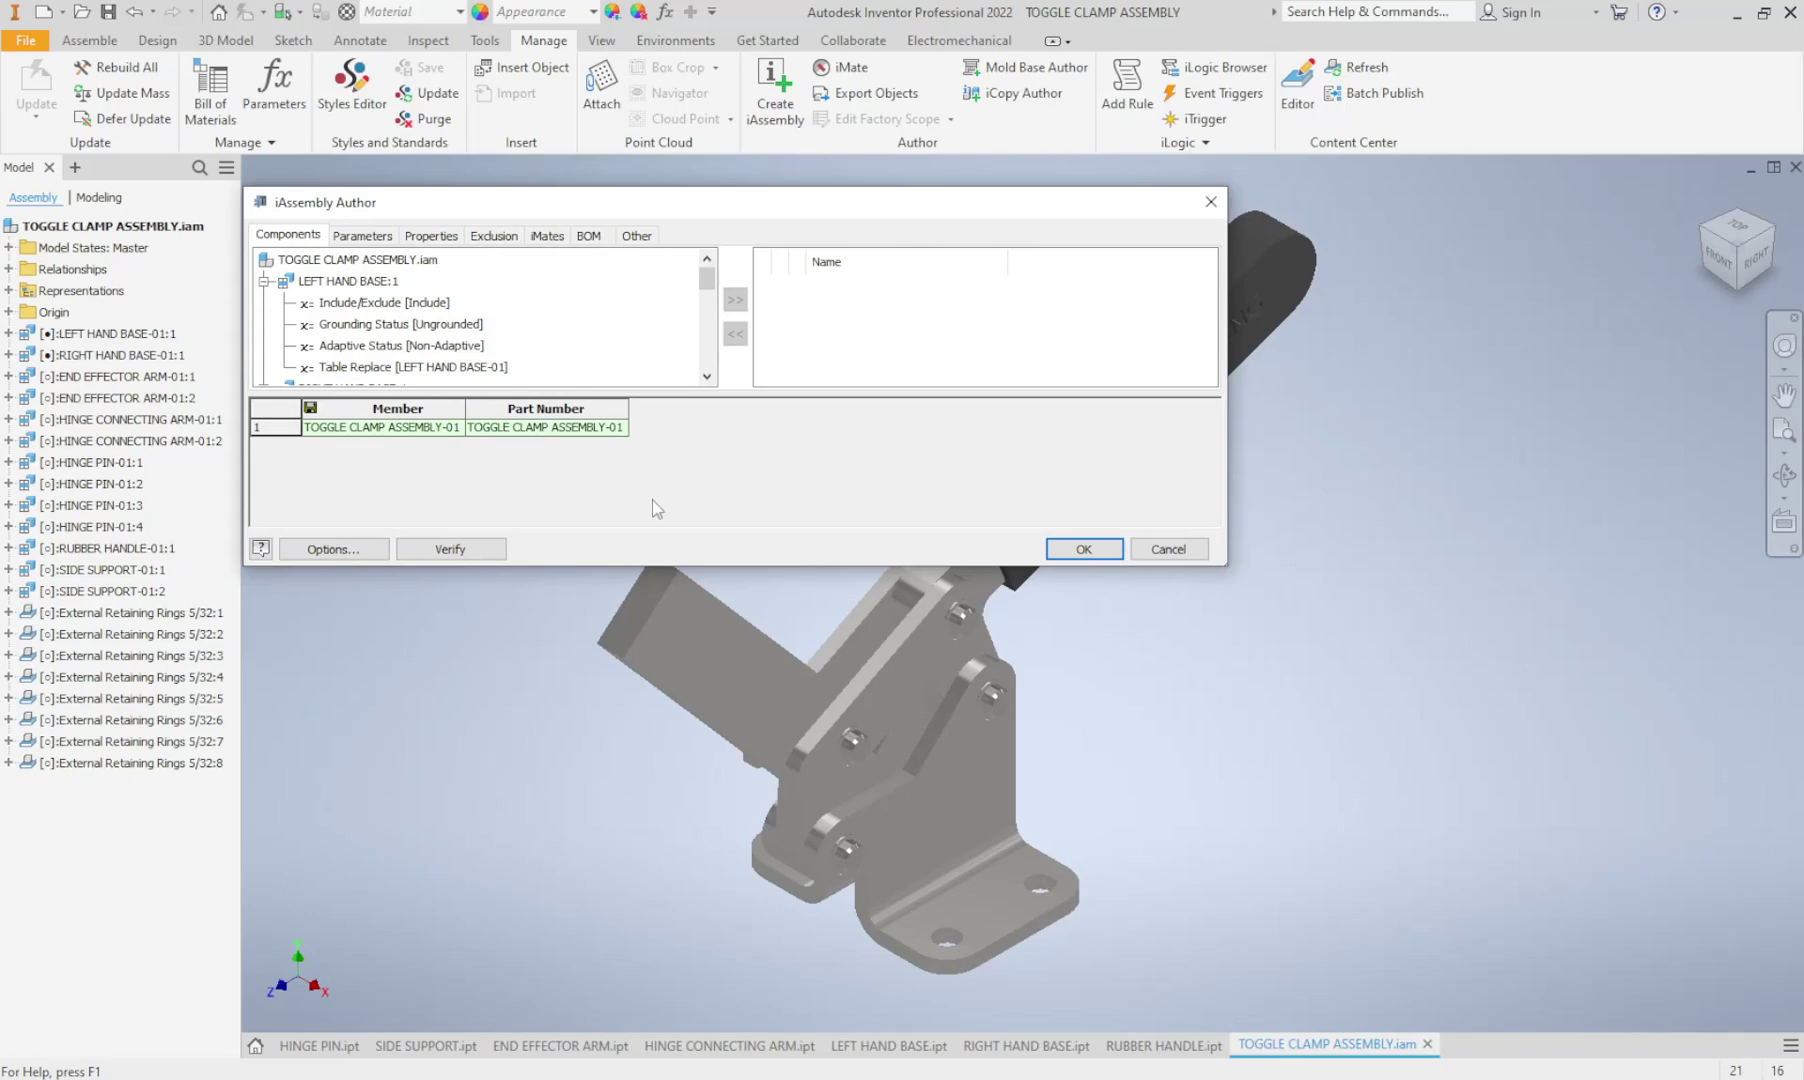
pyautogui.moveTo(745, 213); pyautogui.dragTo(704, 204)
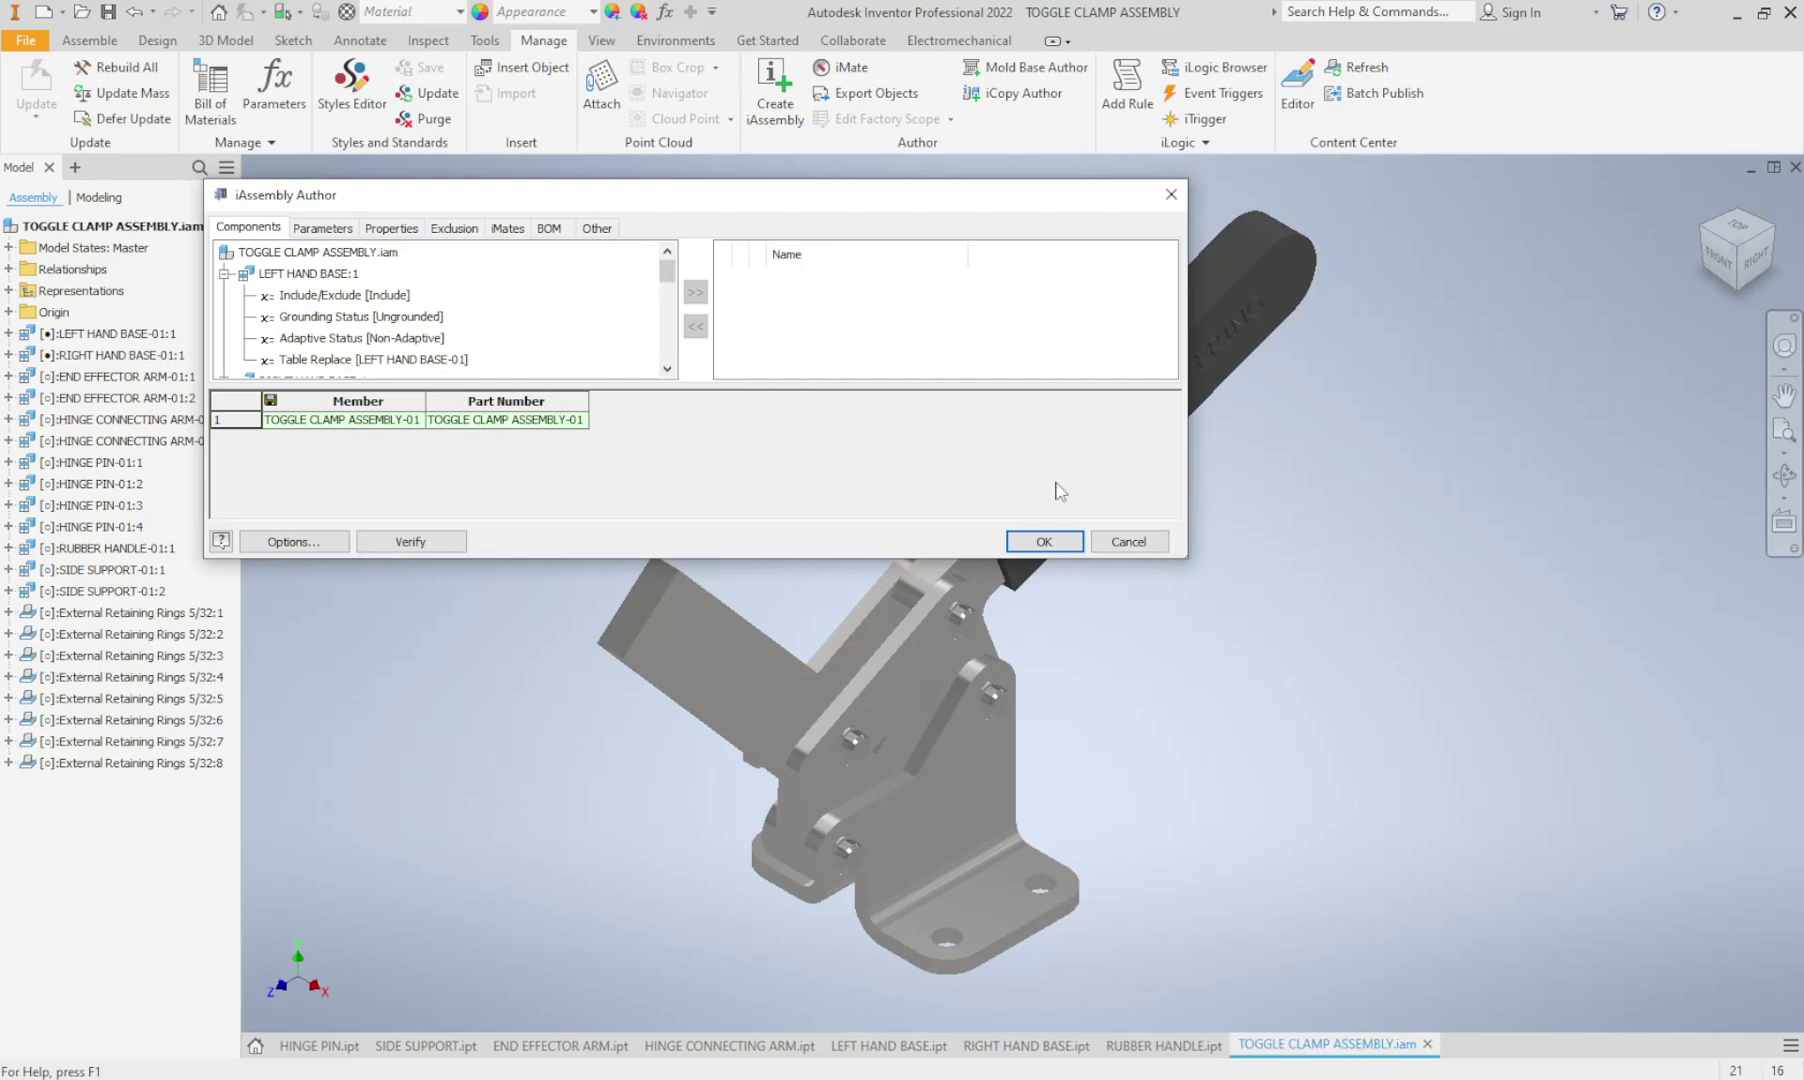
pyautogui.click(318, 274)
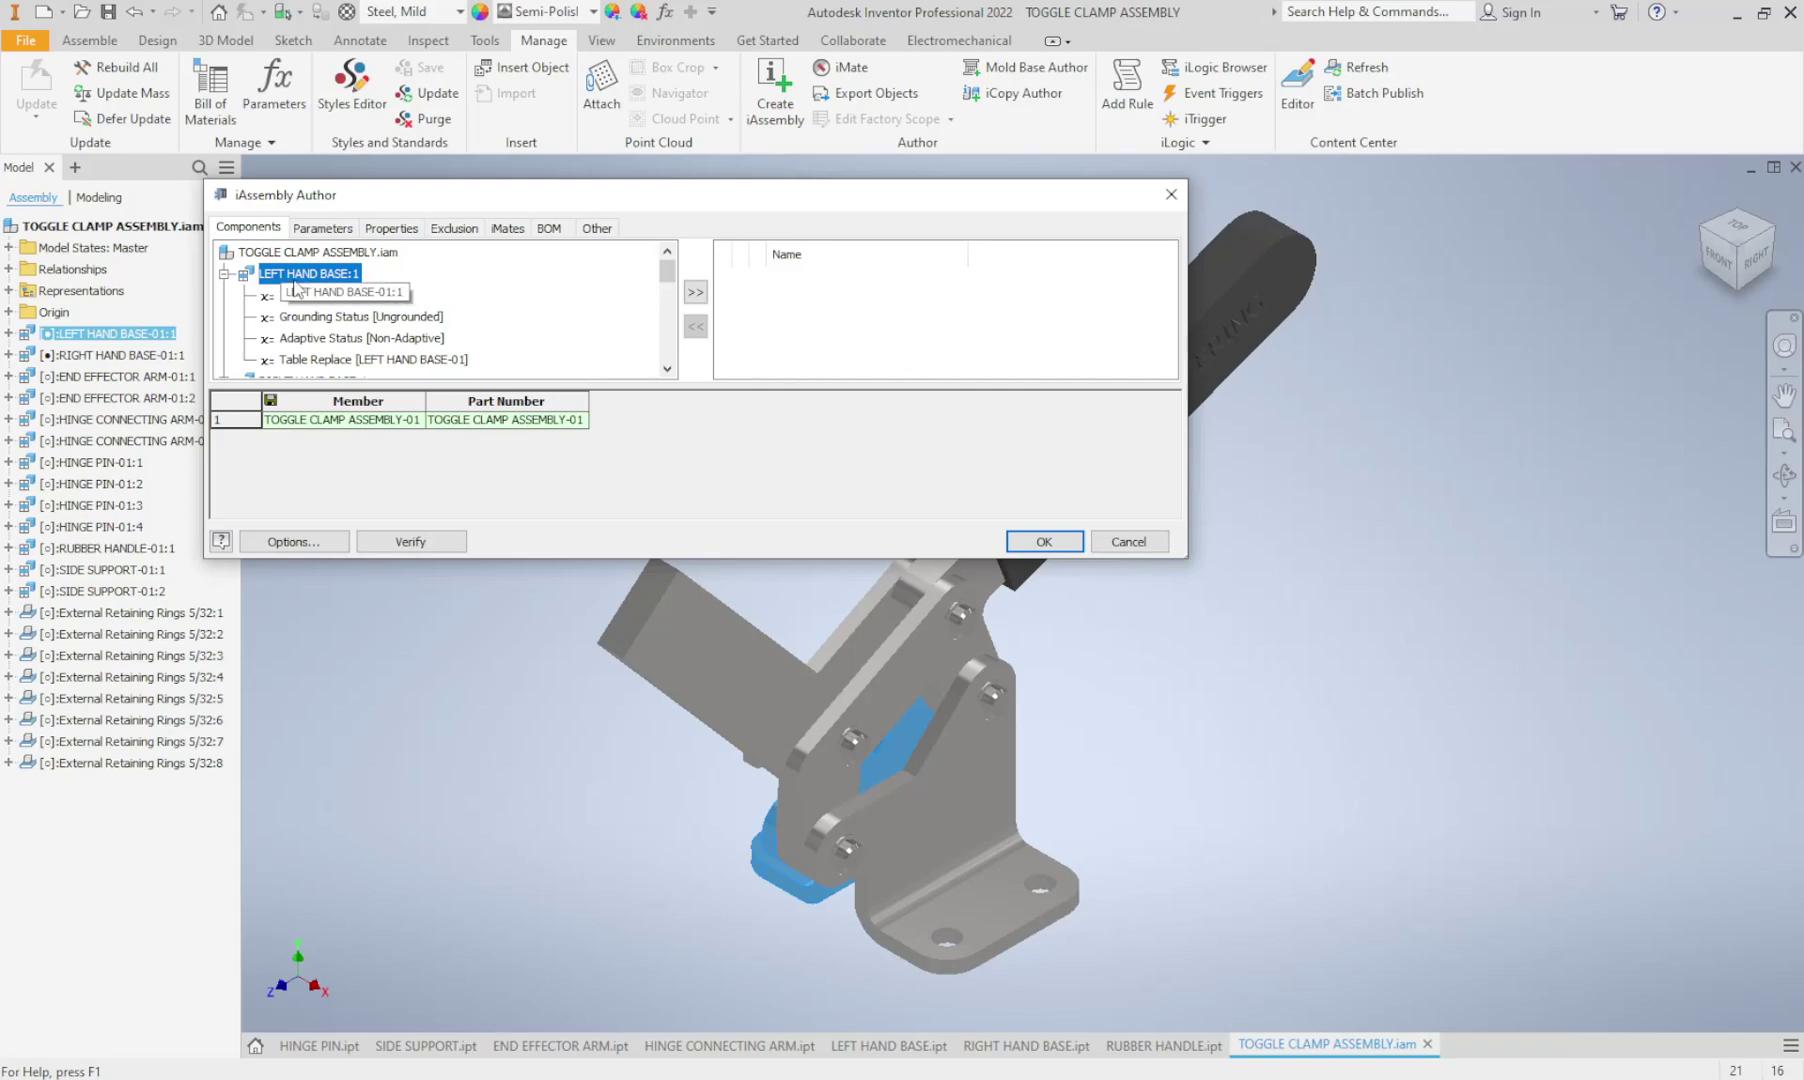
# - Add all four LEFT HAND BASE:1 parameters to the iAssembly table and select member row 1
pyautogui.click(695, 293)
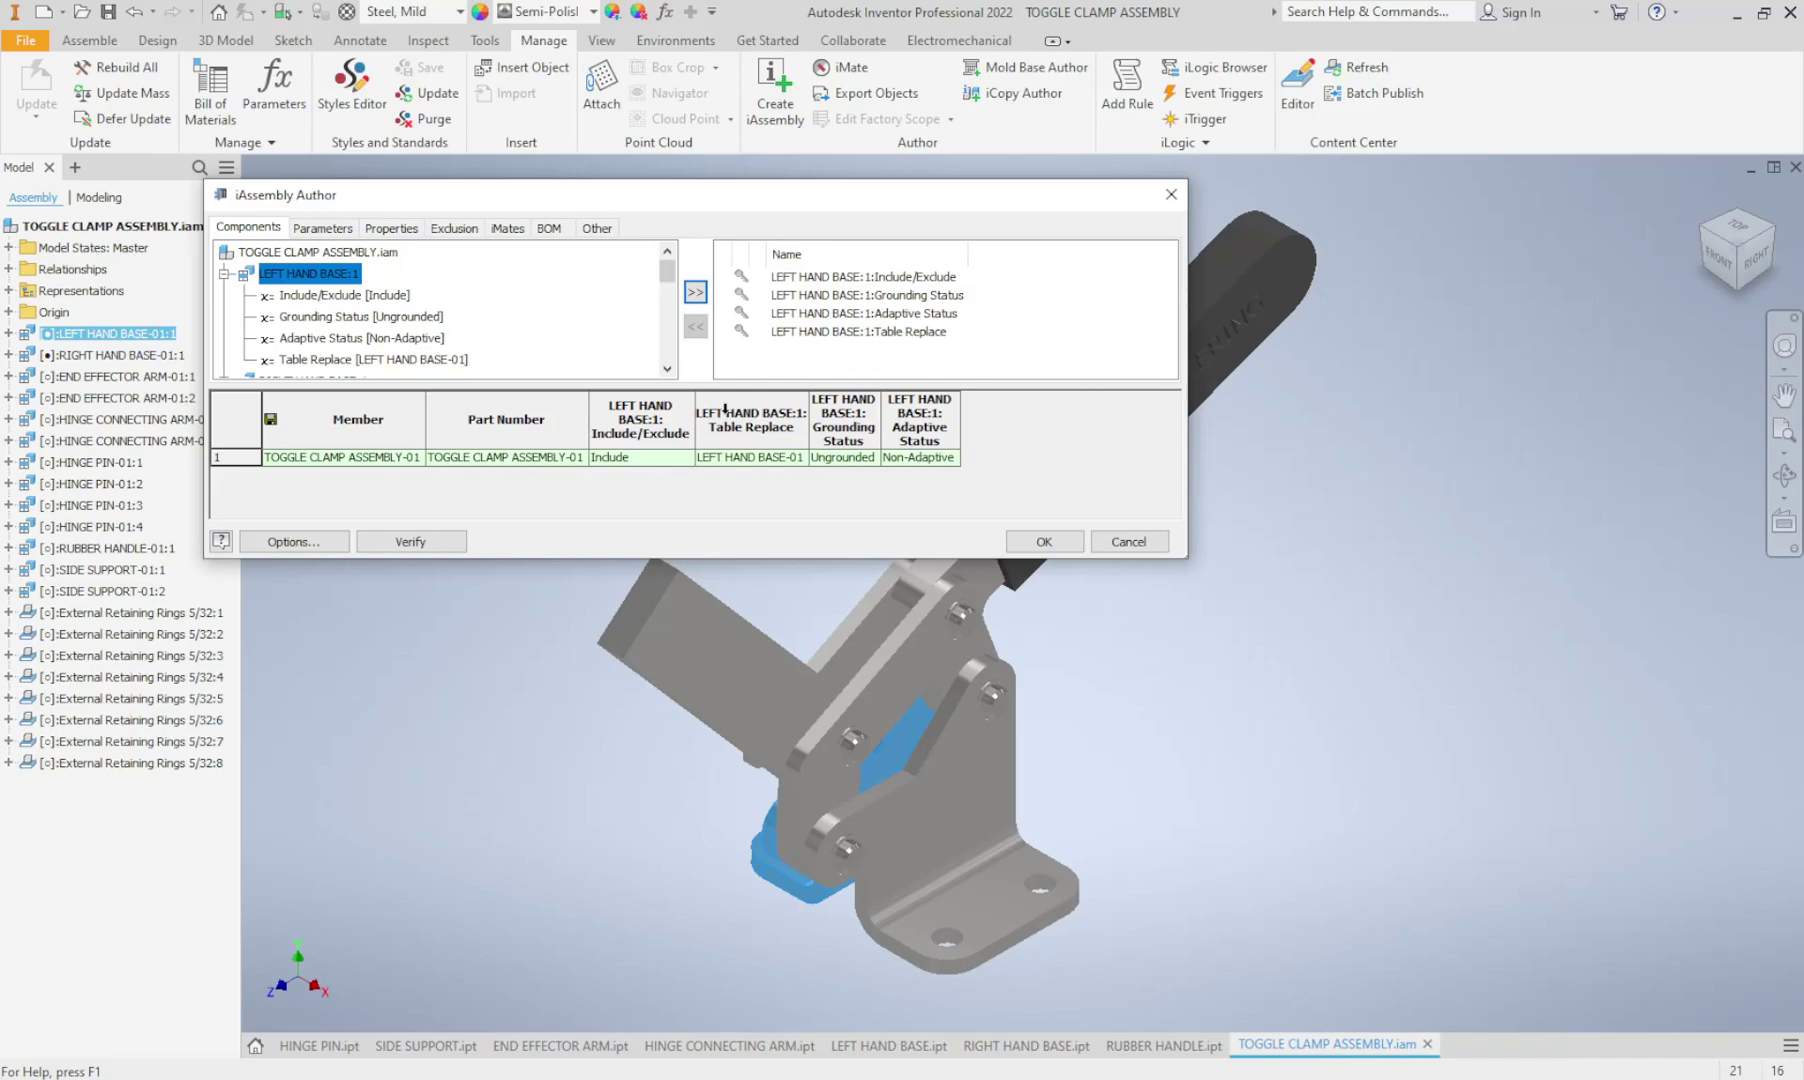
pyautogui.click(386, 459)
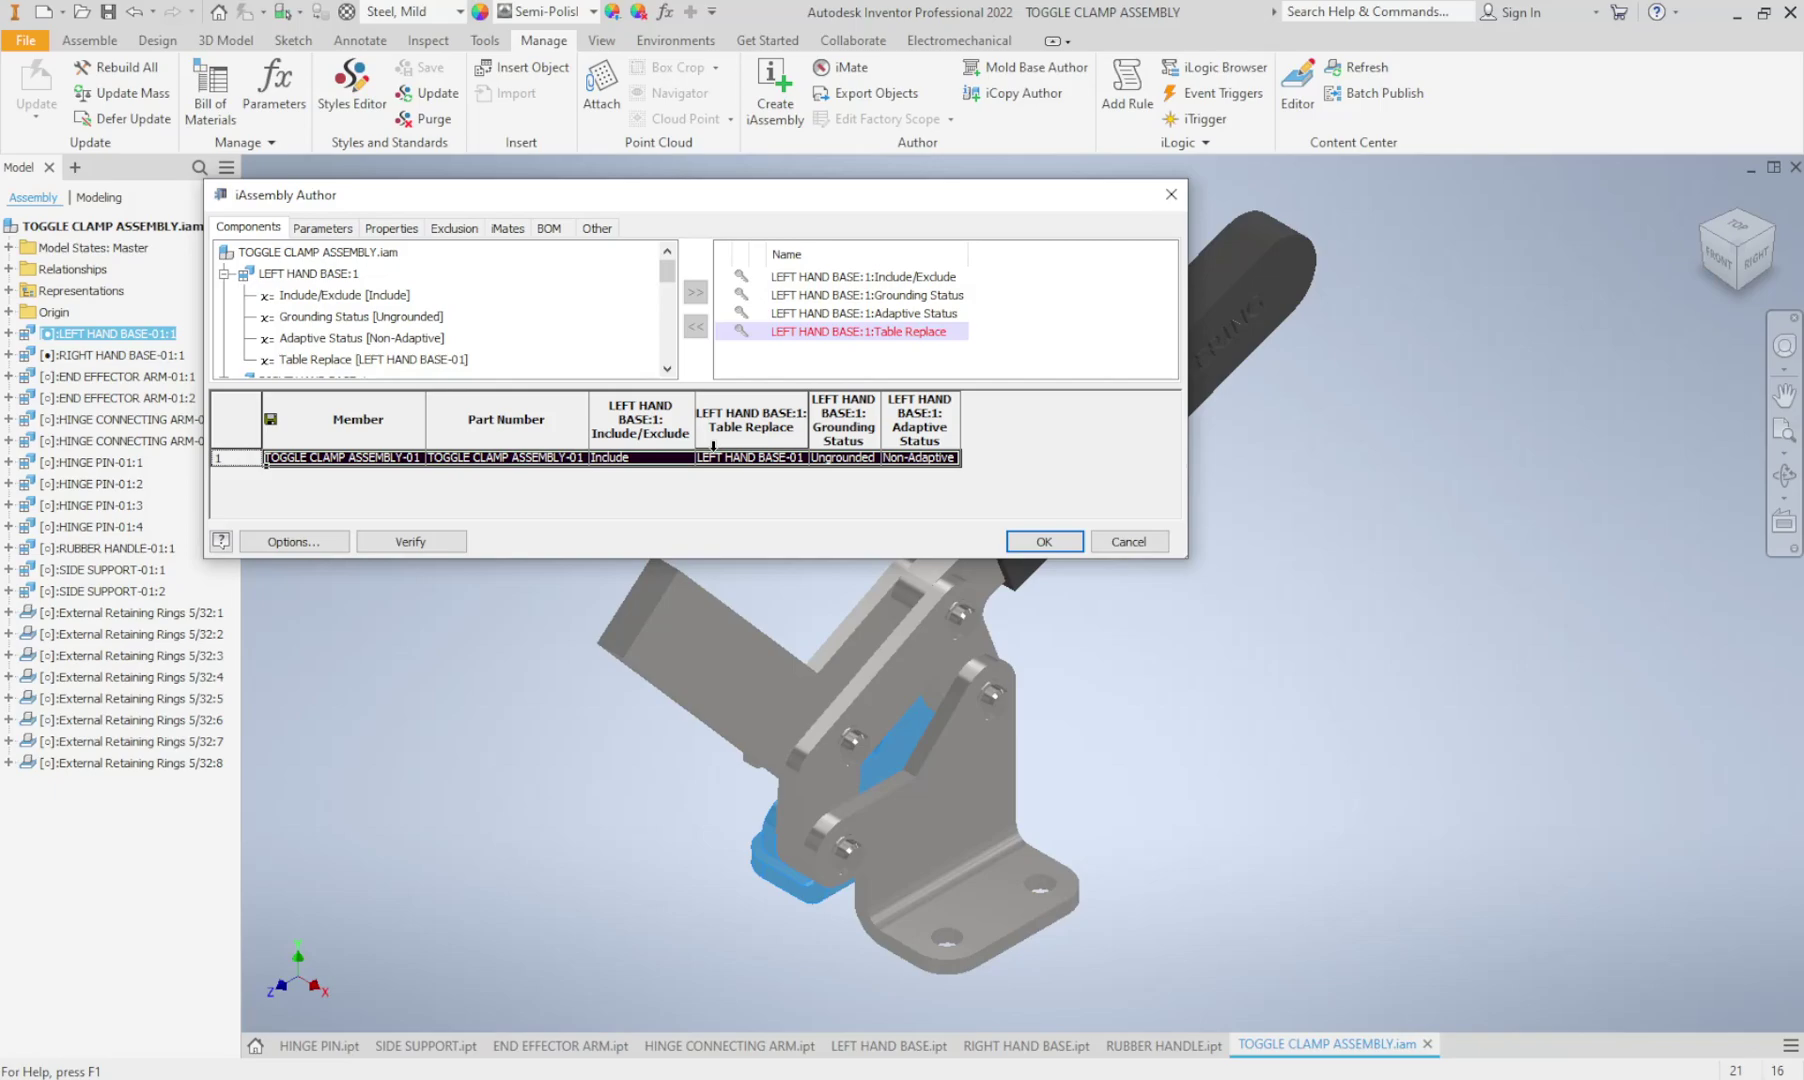
# - Delete the Grounding Status and Adaptive Status columns from the iAssembly table
pyautogui.click(843, 457)
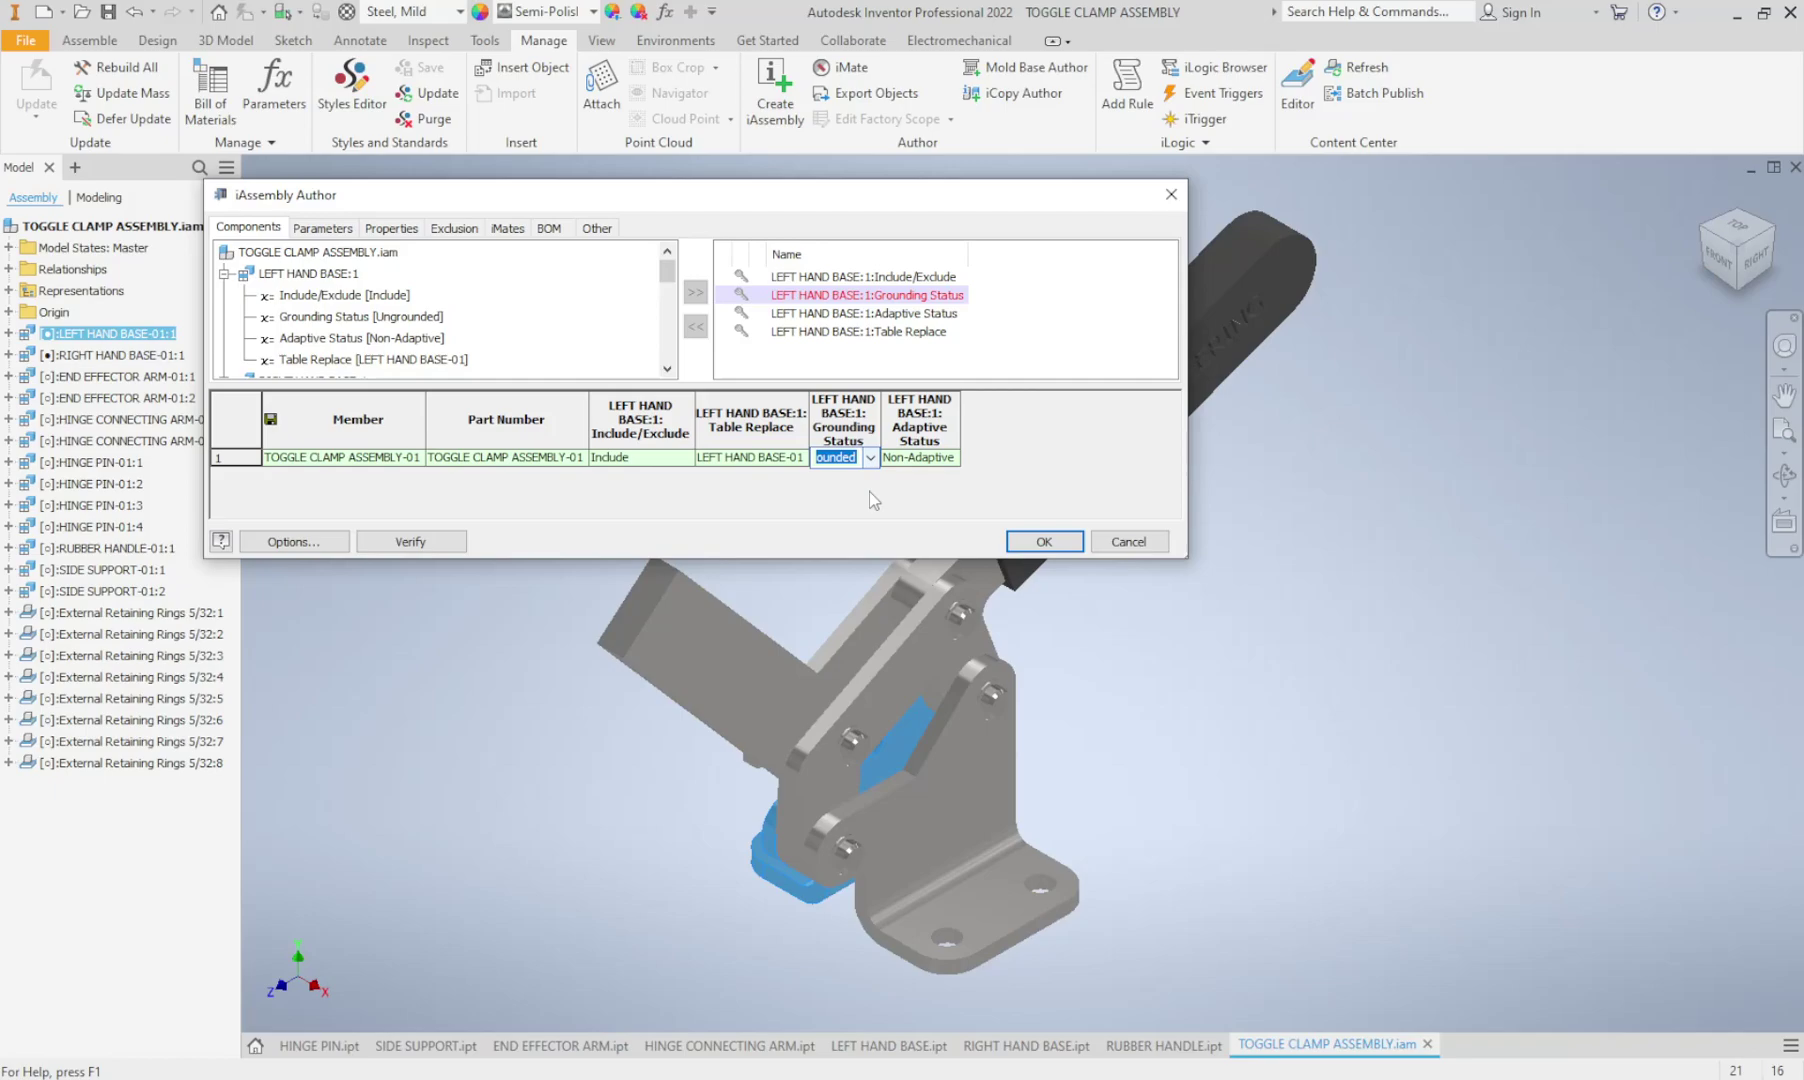
pyautogui.click(843, 440)
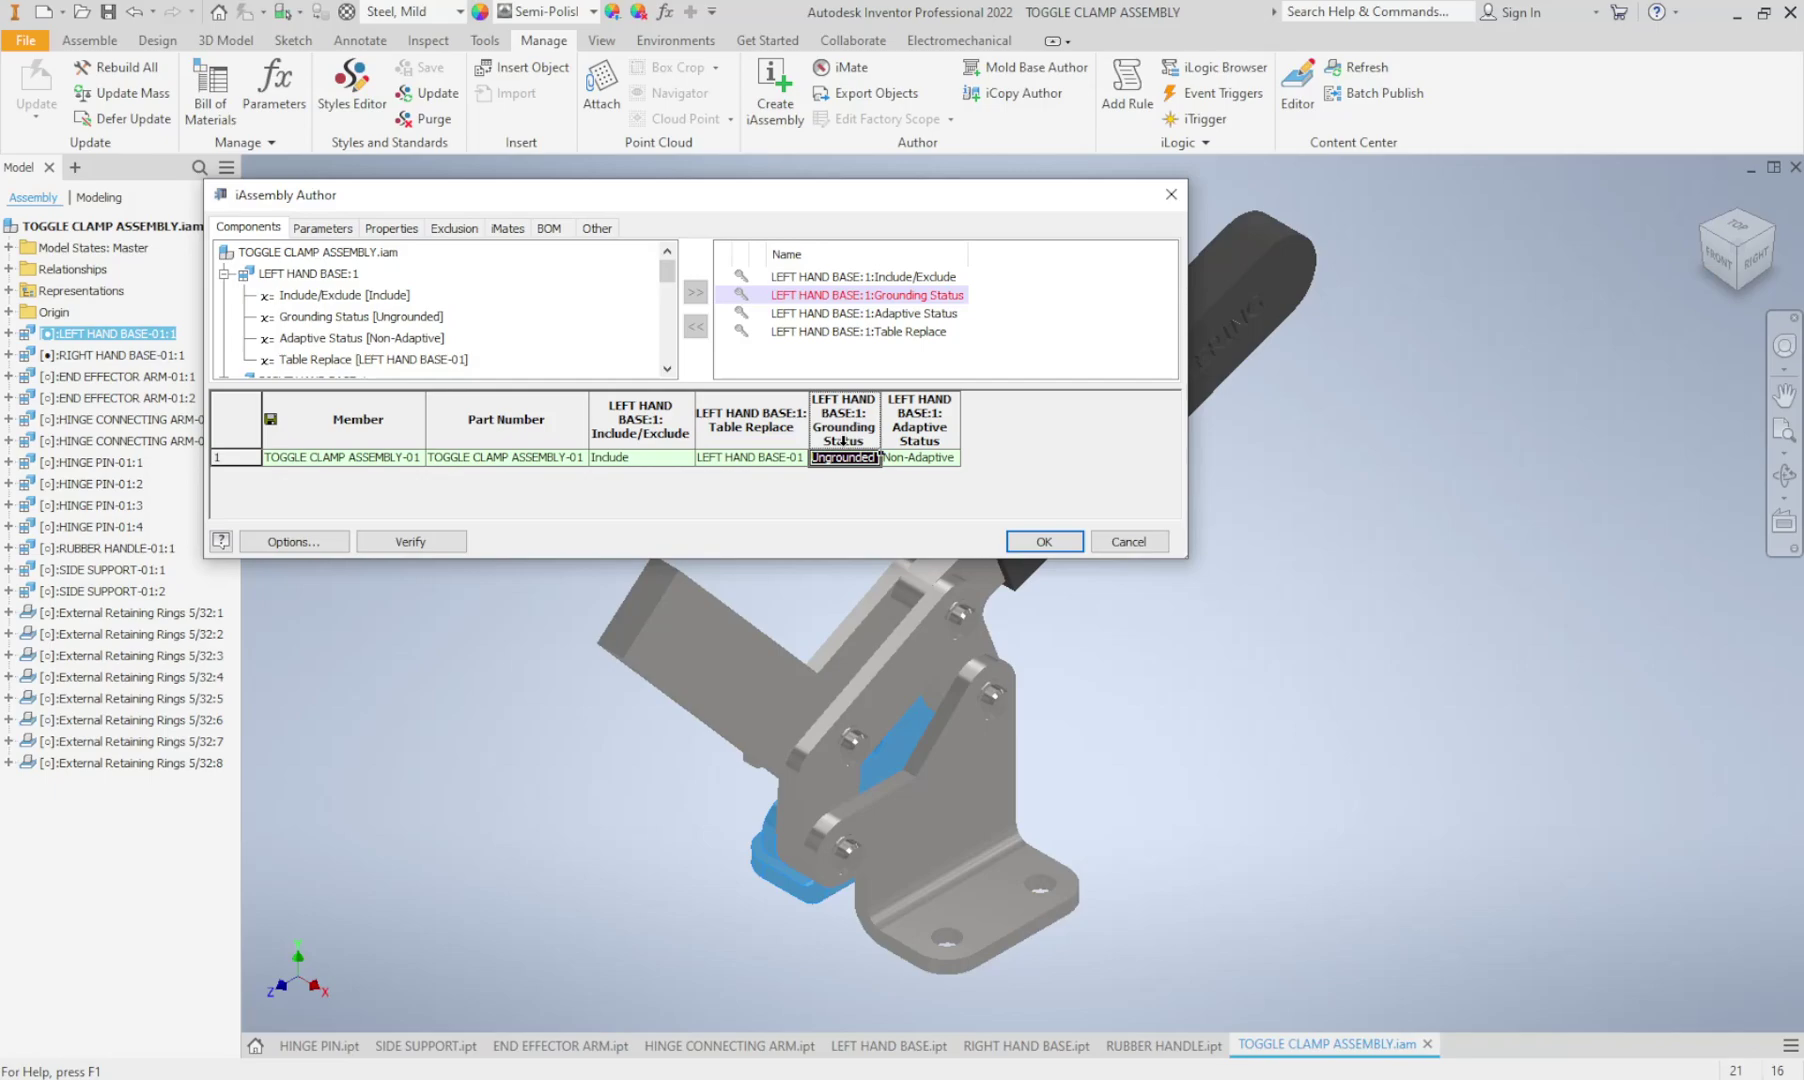
pyautogui.press('Delete')
pyautogui.click(870, 457)
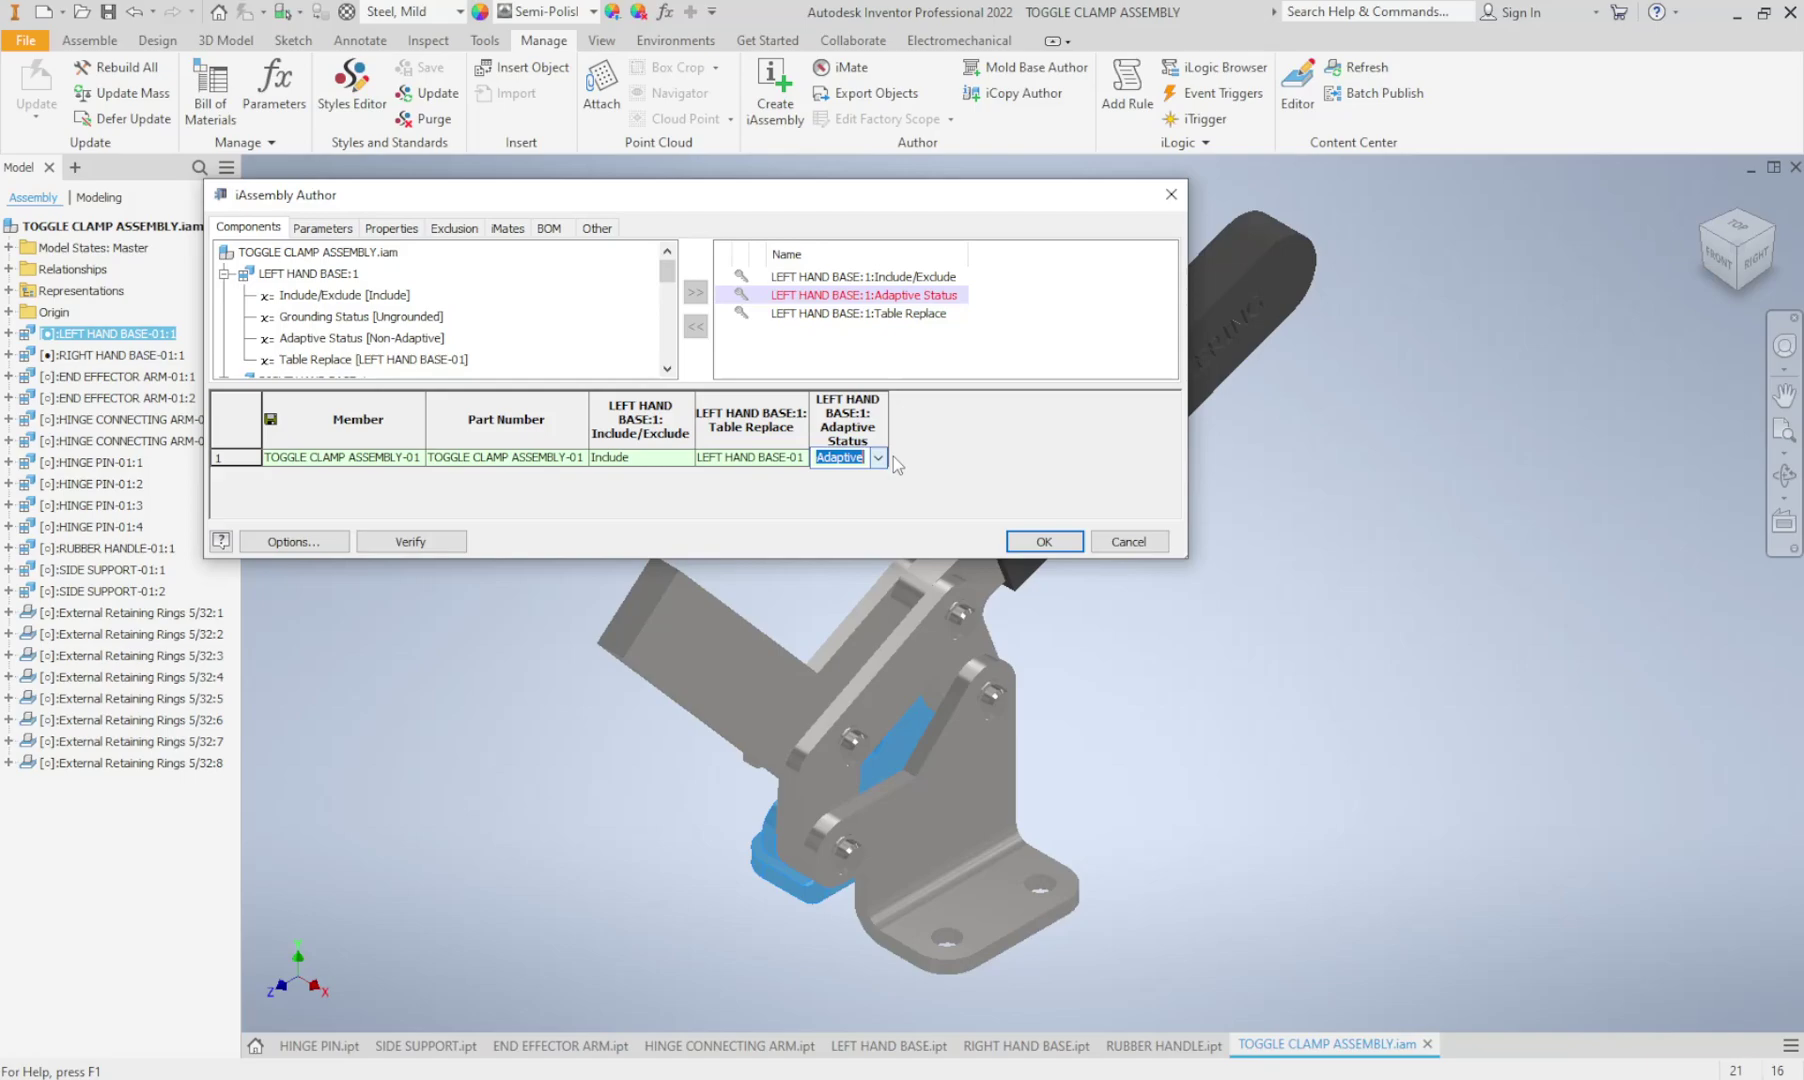
pyautogui.press('Delete')
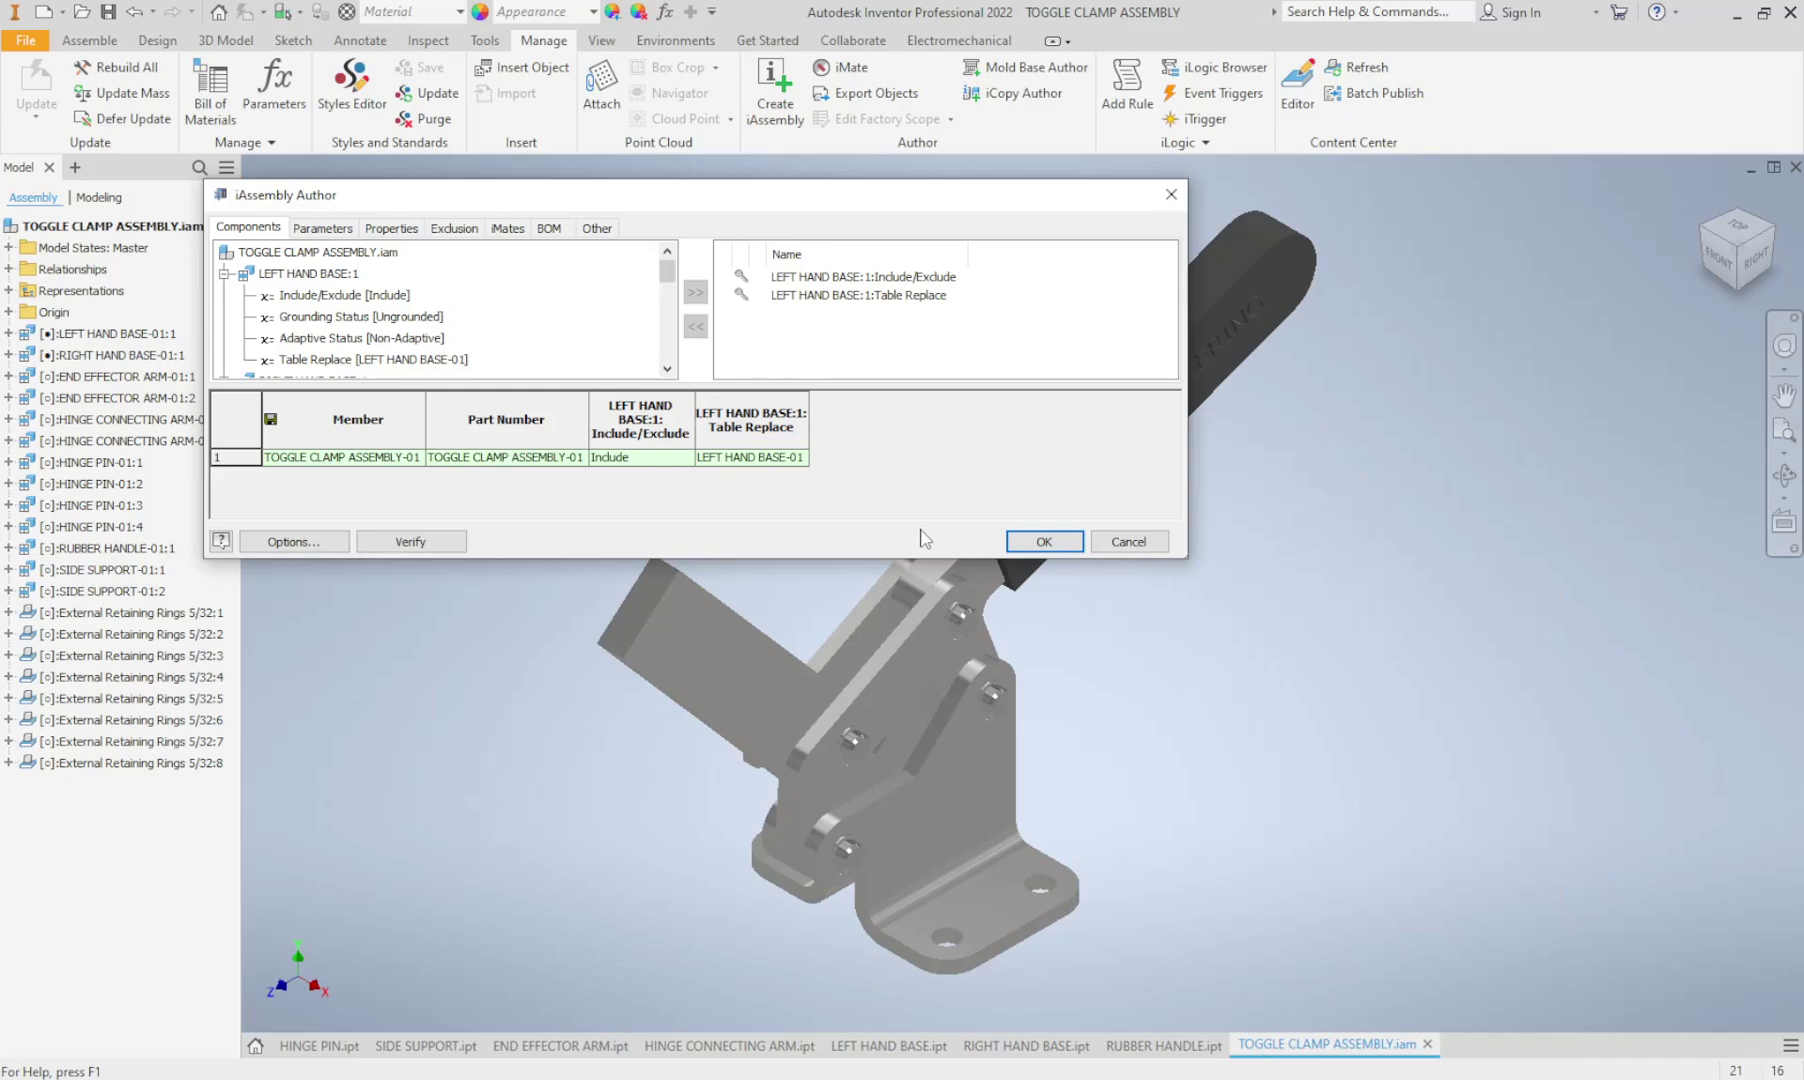
# - Add RIGHT HAND BASE:1's Include/Exclude and Table Replace columns, and insert member row TOGGLE CLAMP ASSEMBLY-03
pyautogui.scroll(-1, 318, 297)
pyautogui.doubleClick(312, 316)
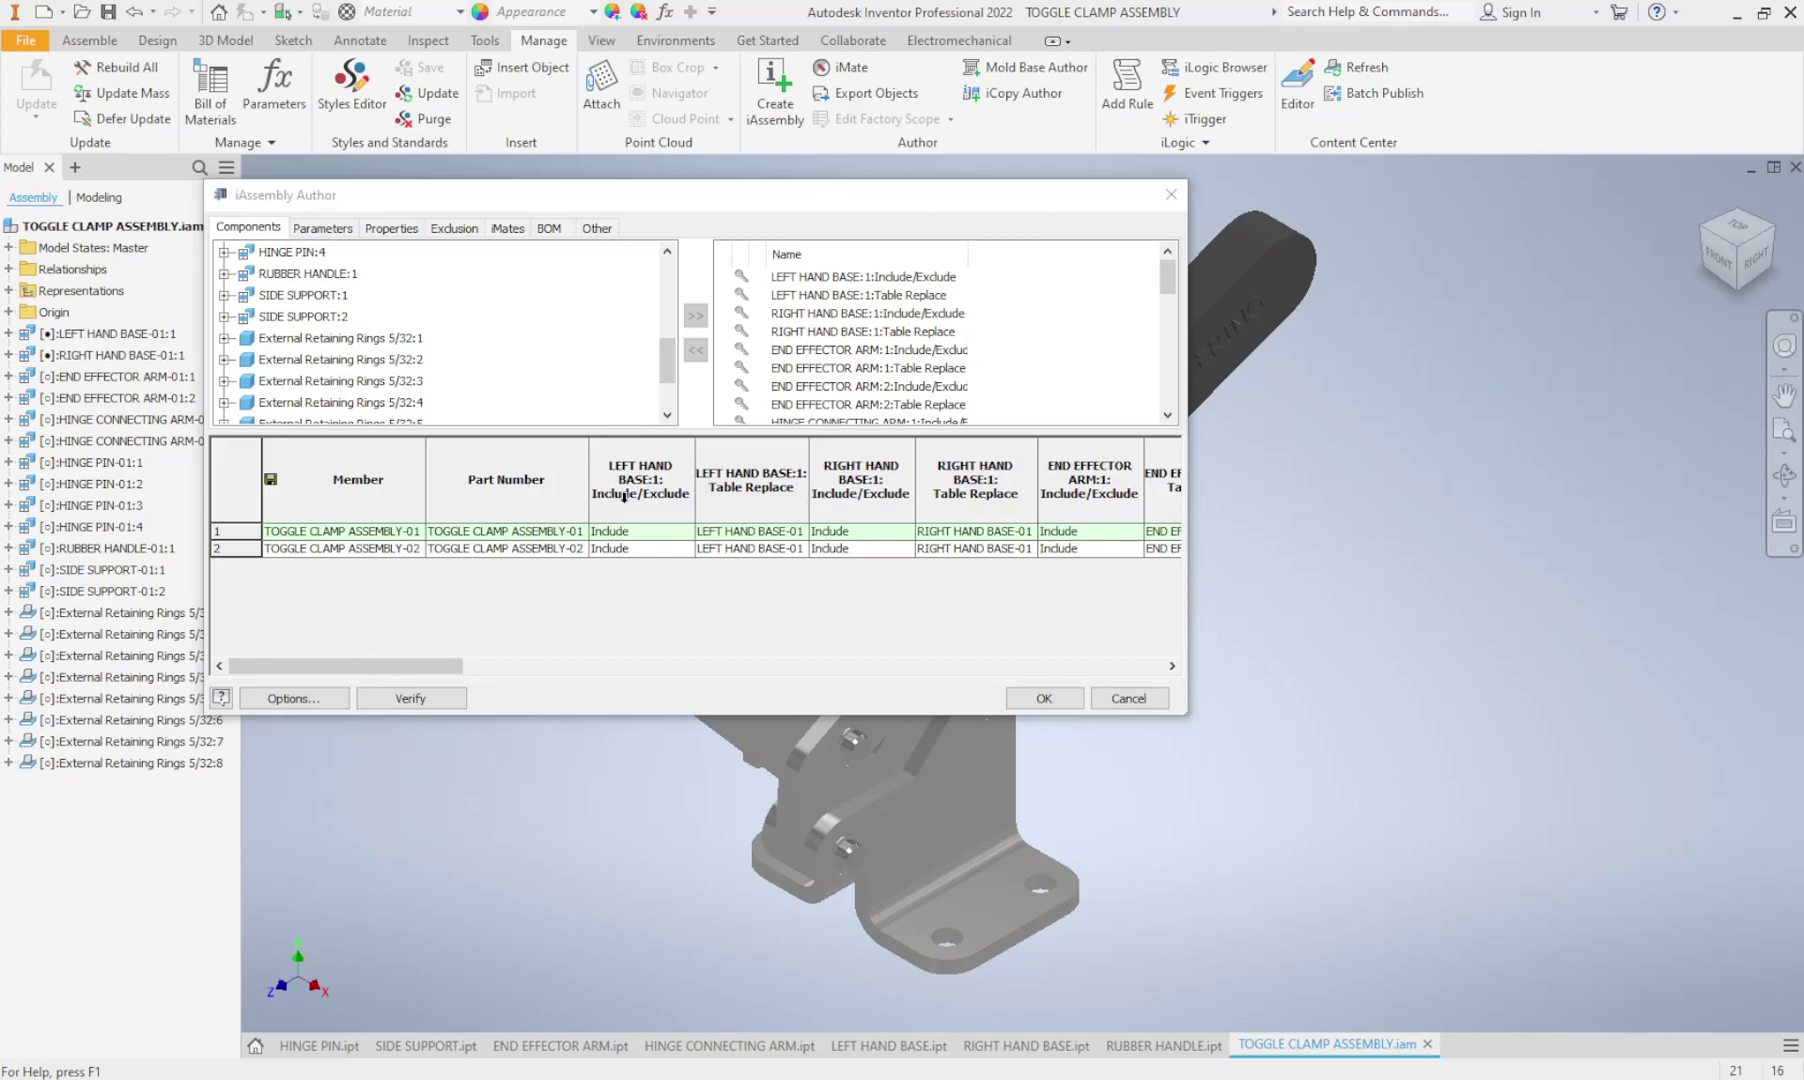
pyautogui.click(237, 546)
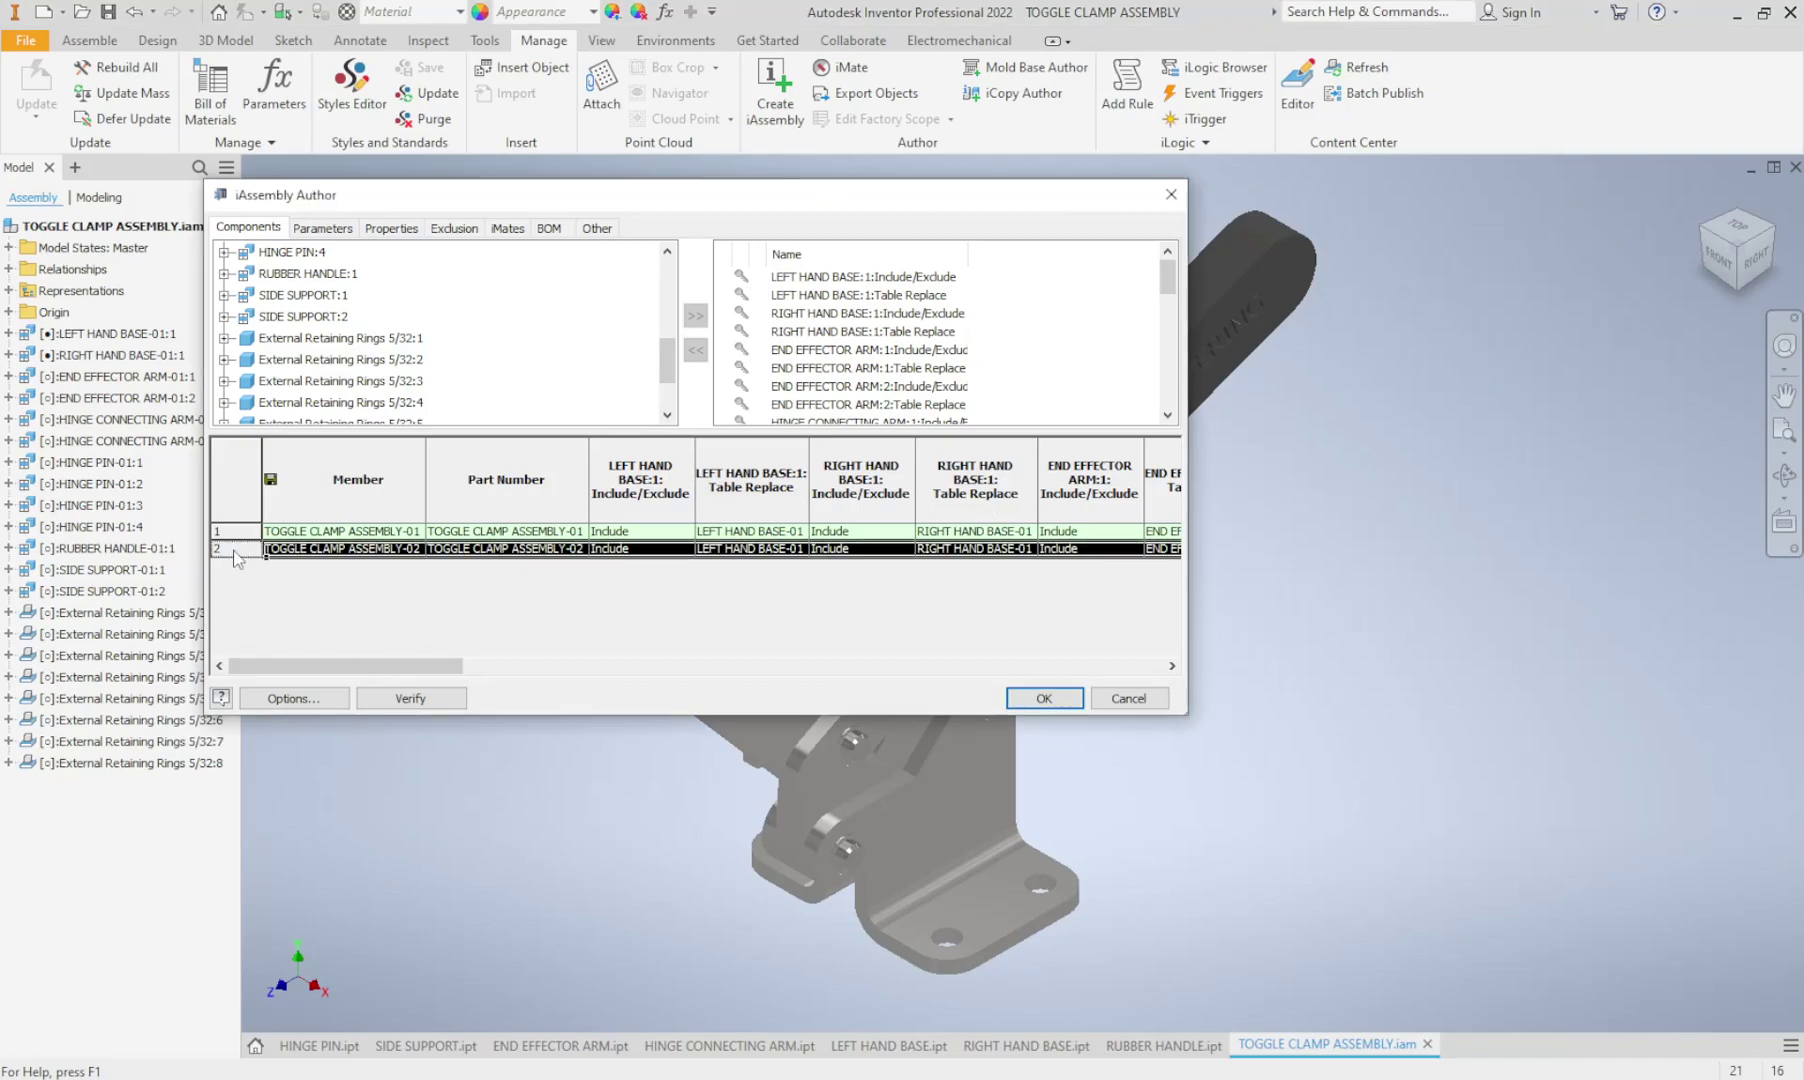
pyautogui.rightClick(236, 549)
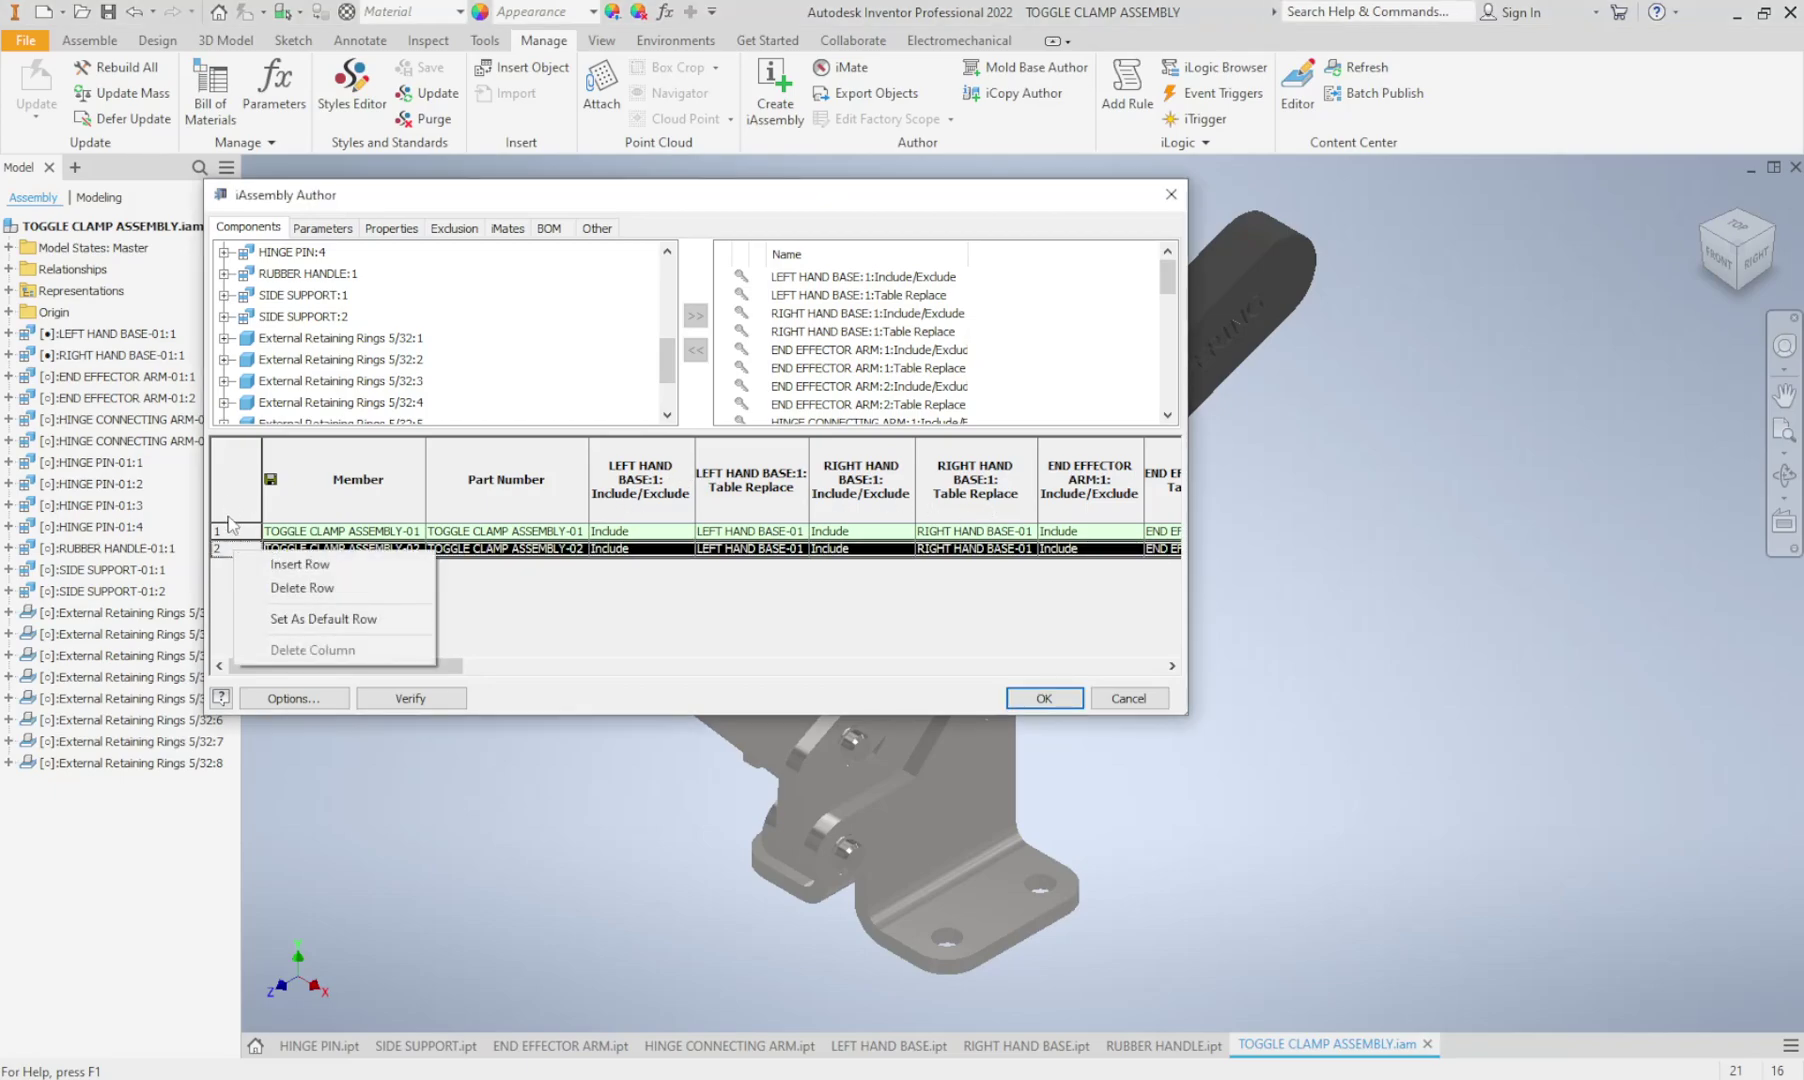
pyautogui.click(287, 564)
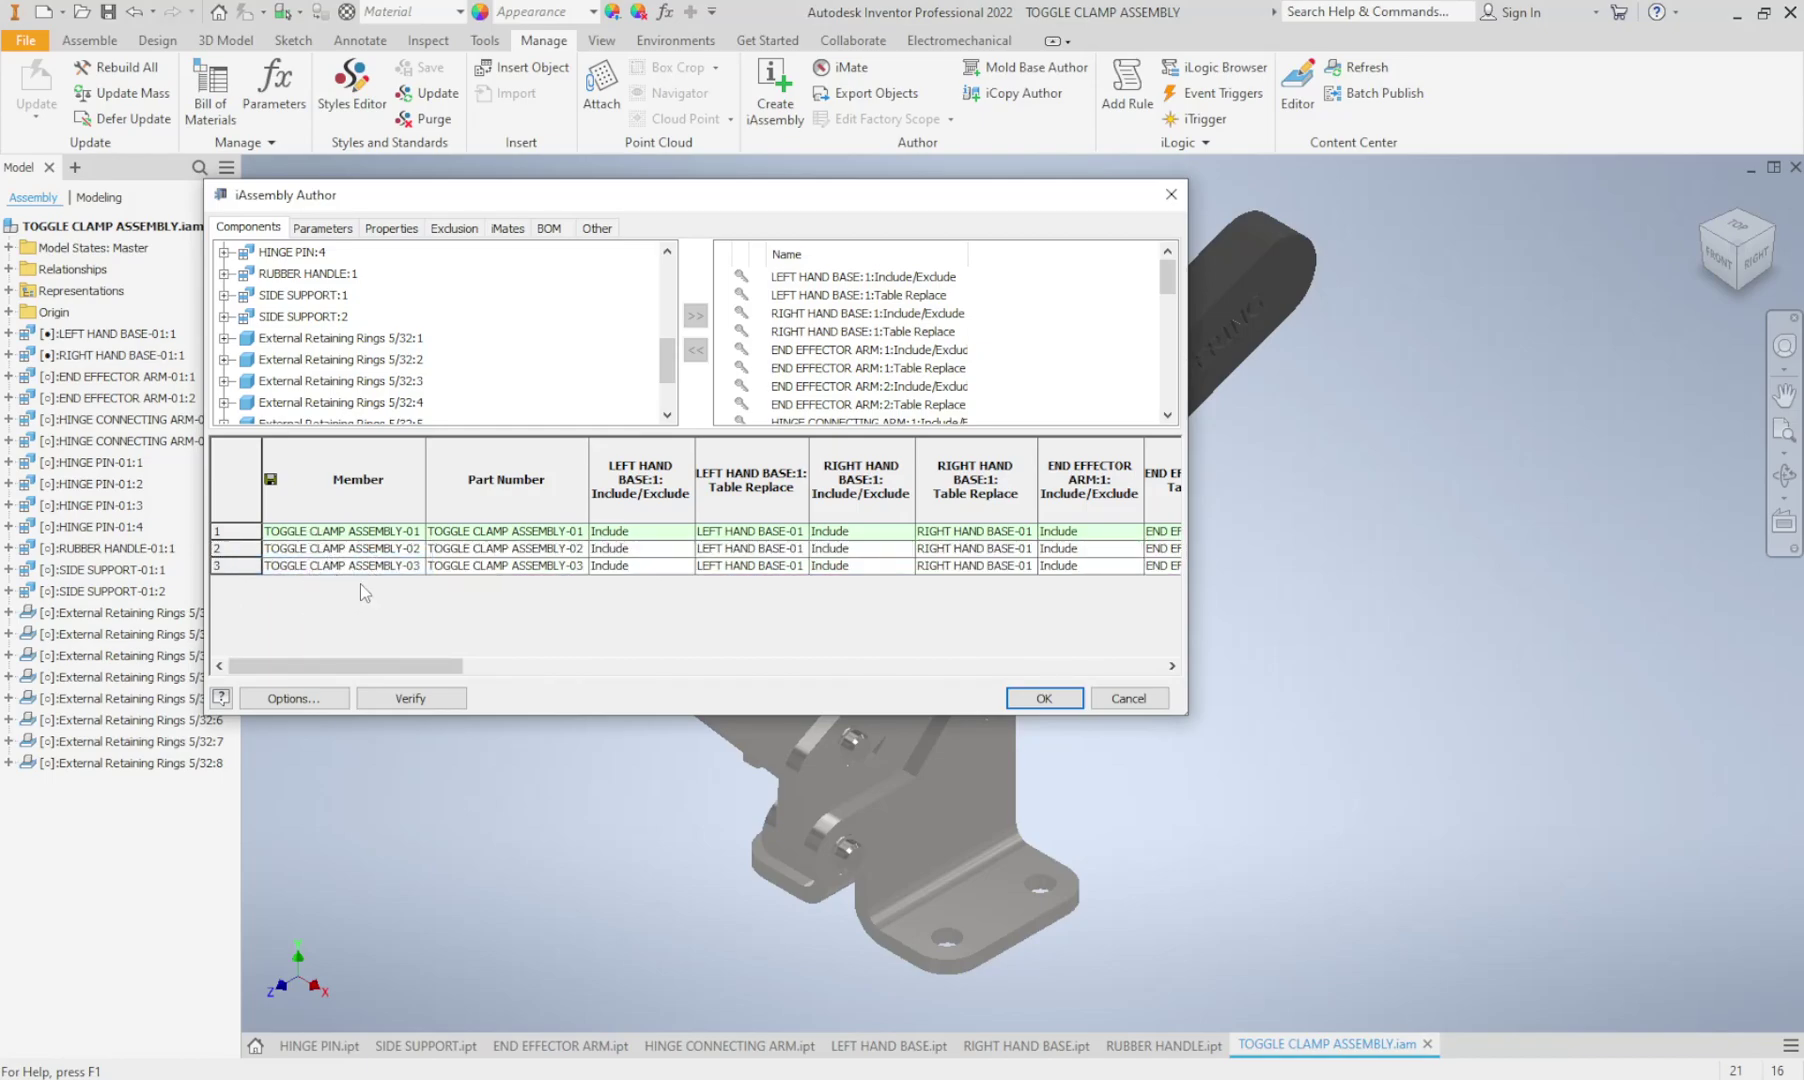
pyautogui.click(232, 547)
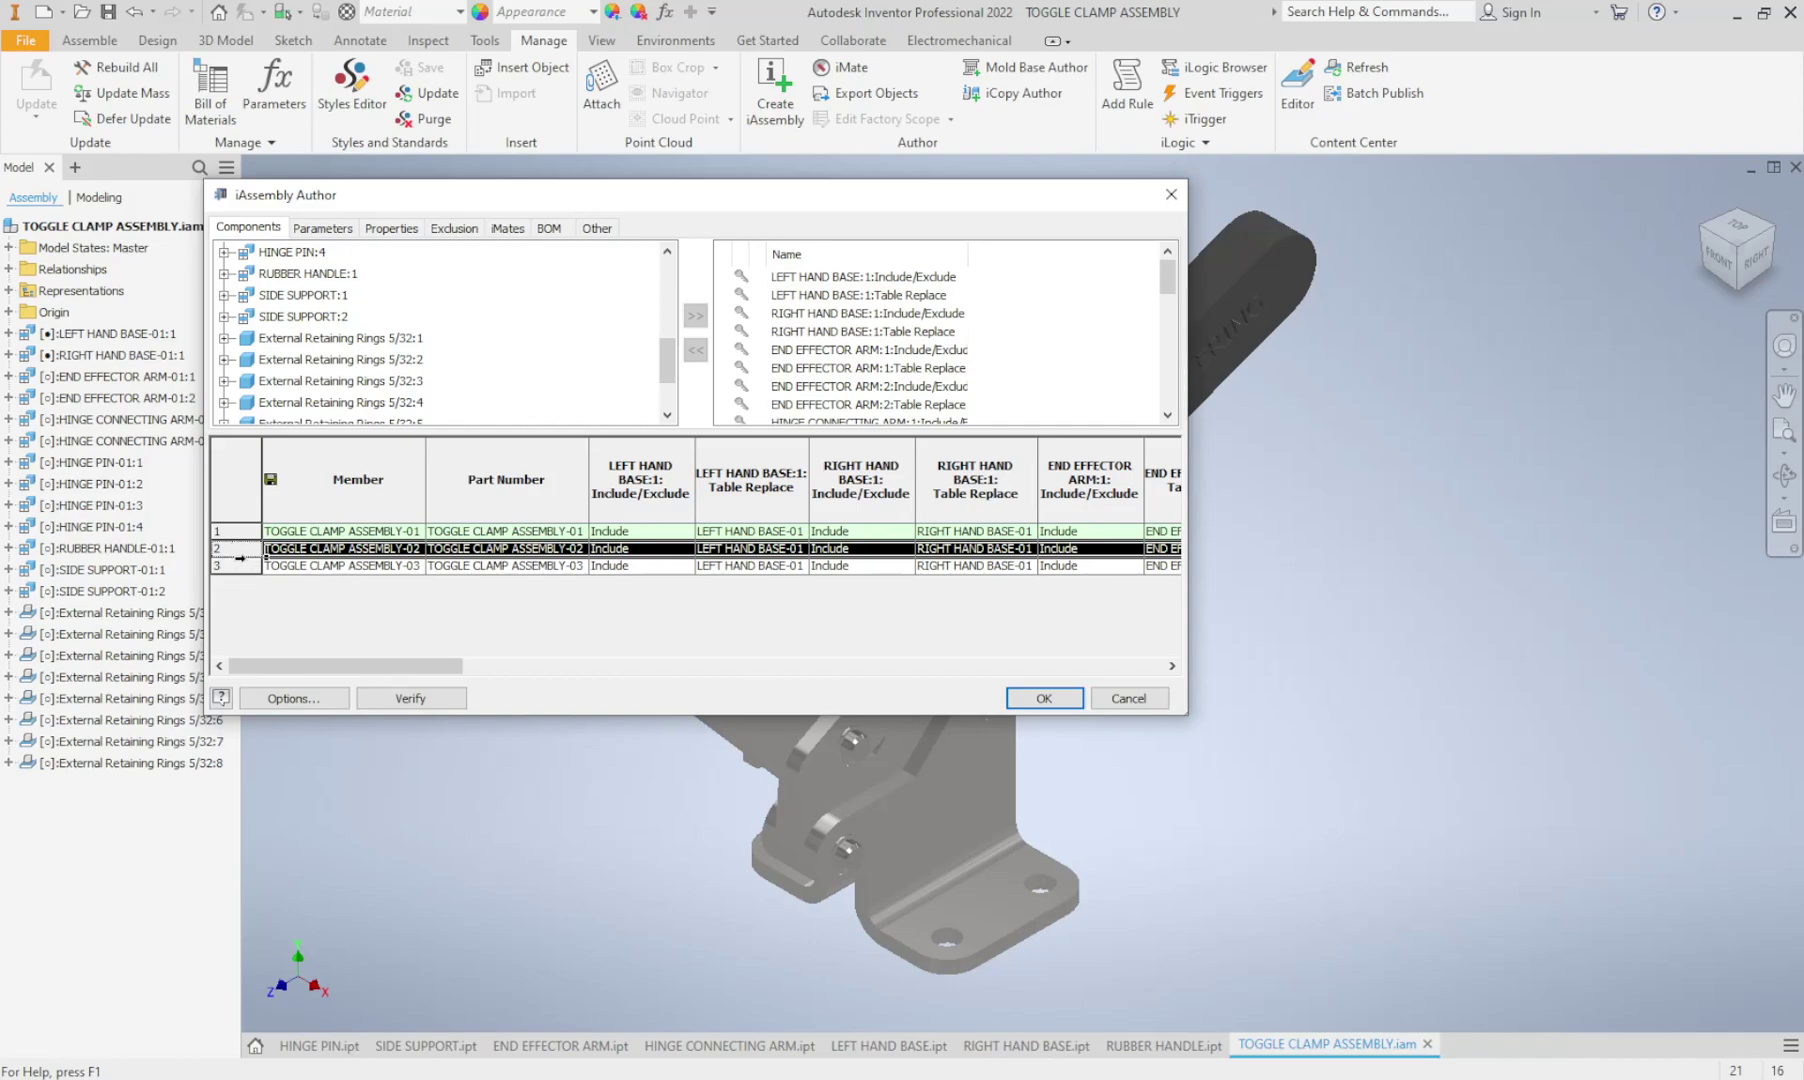
pyautogui.click(238, 565)
pyautogui.click(237, 531)
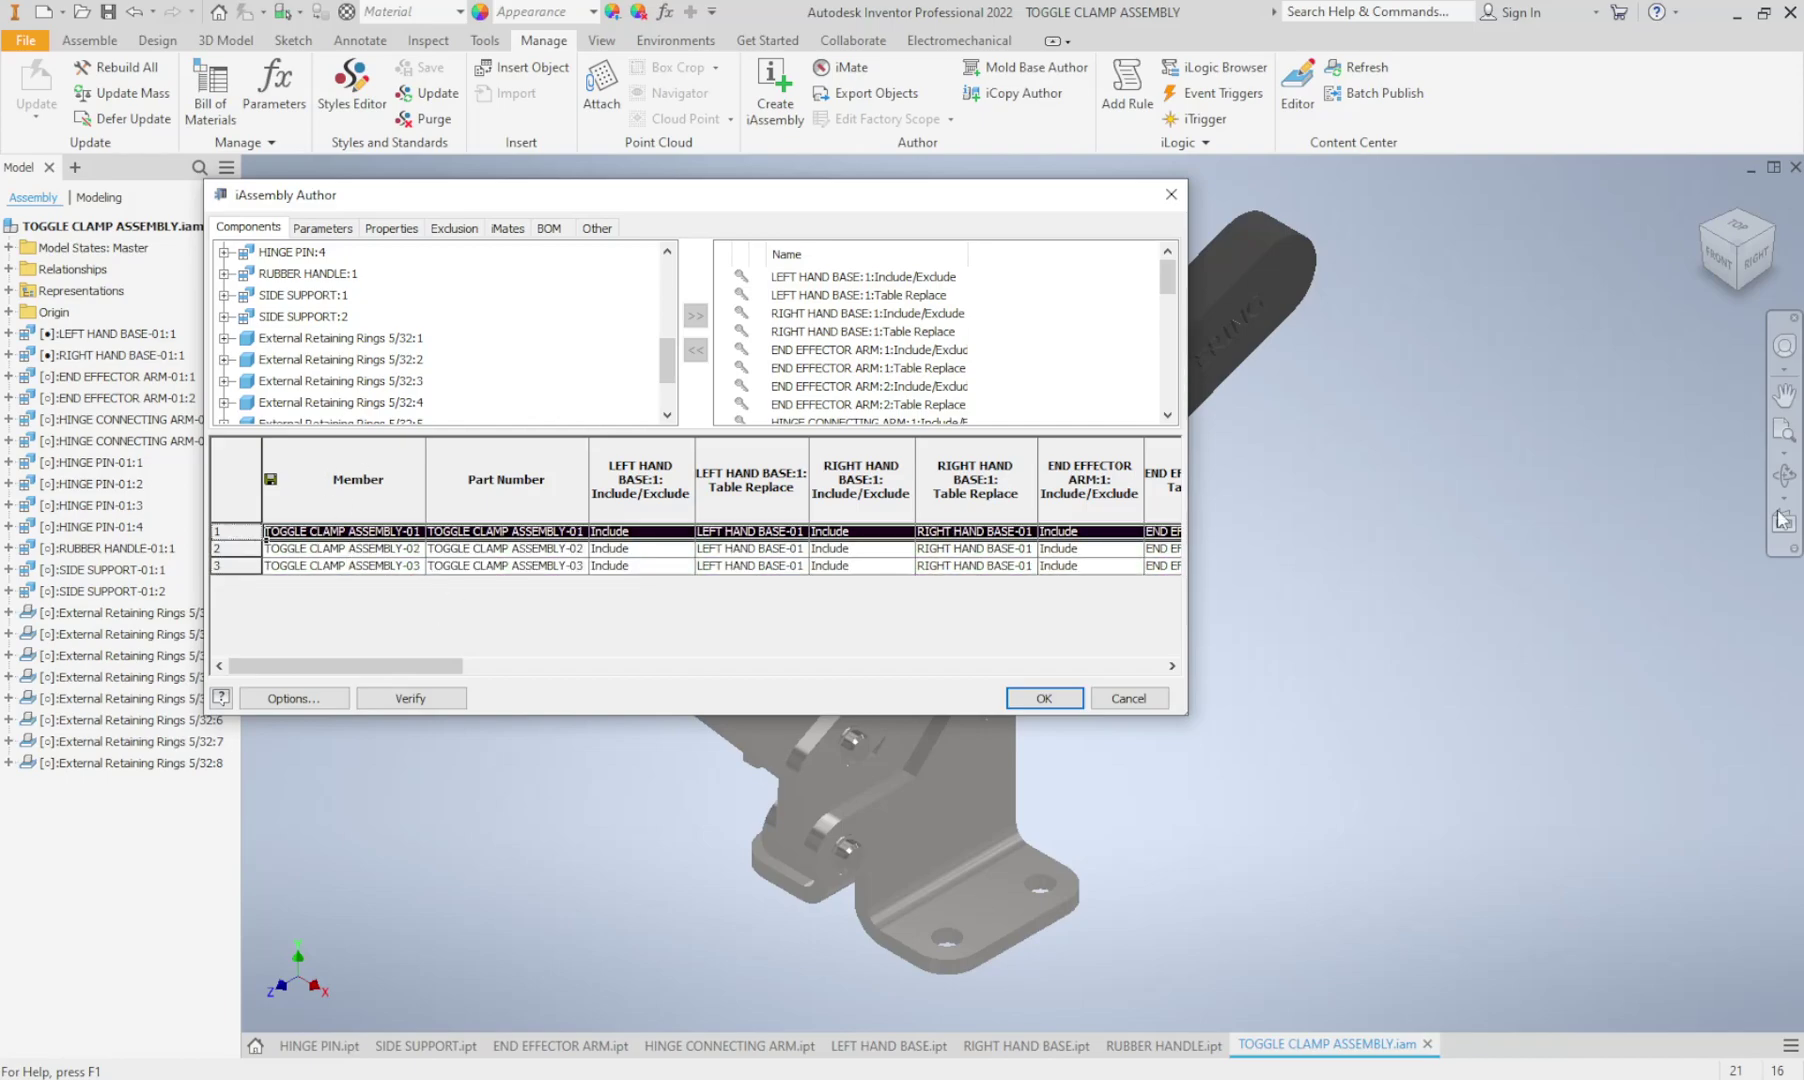
# - Set the LEFT HAND BASE Table Replace to LEFT HAND BASE-02 for member 2 and -03 for member 3
pyautogui.press('F2')
pyautogui.moveTo(447, 667)
pyautogui.mouseDown()
pyautogui.moveTo(490, 672)
pyautogui.moveTo(470, 672)
pyautogui.mouseUp()
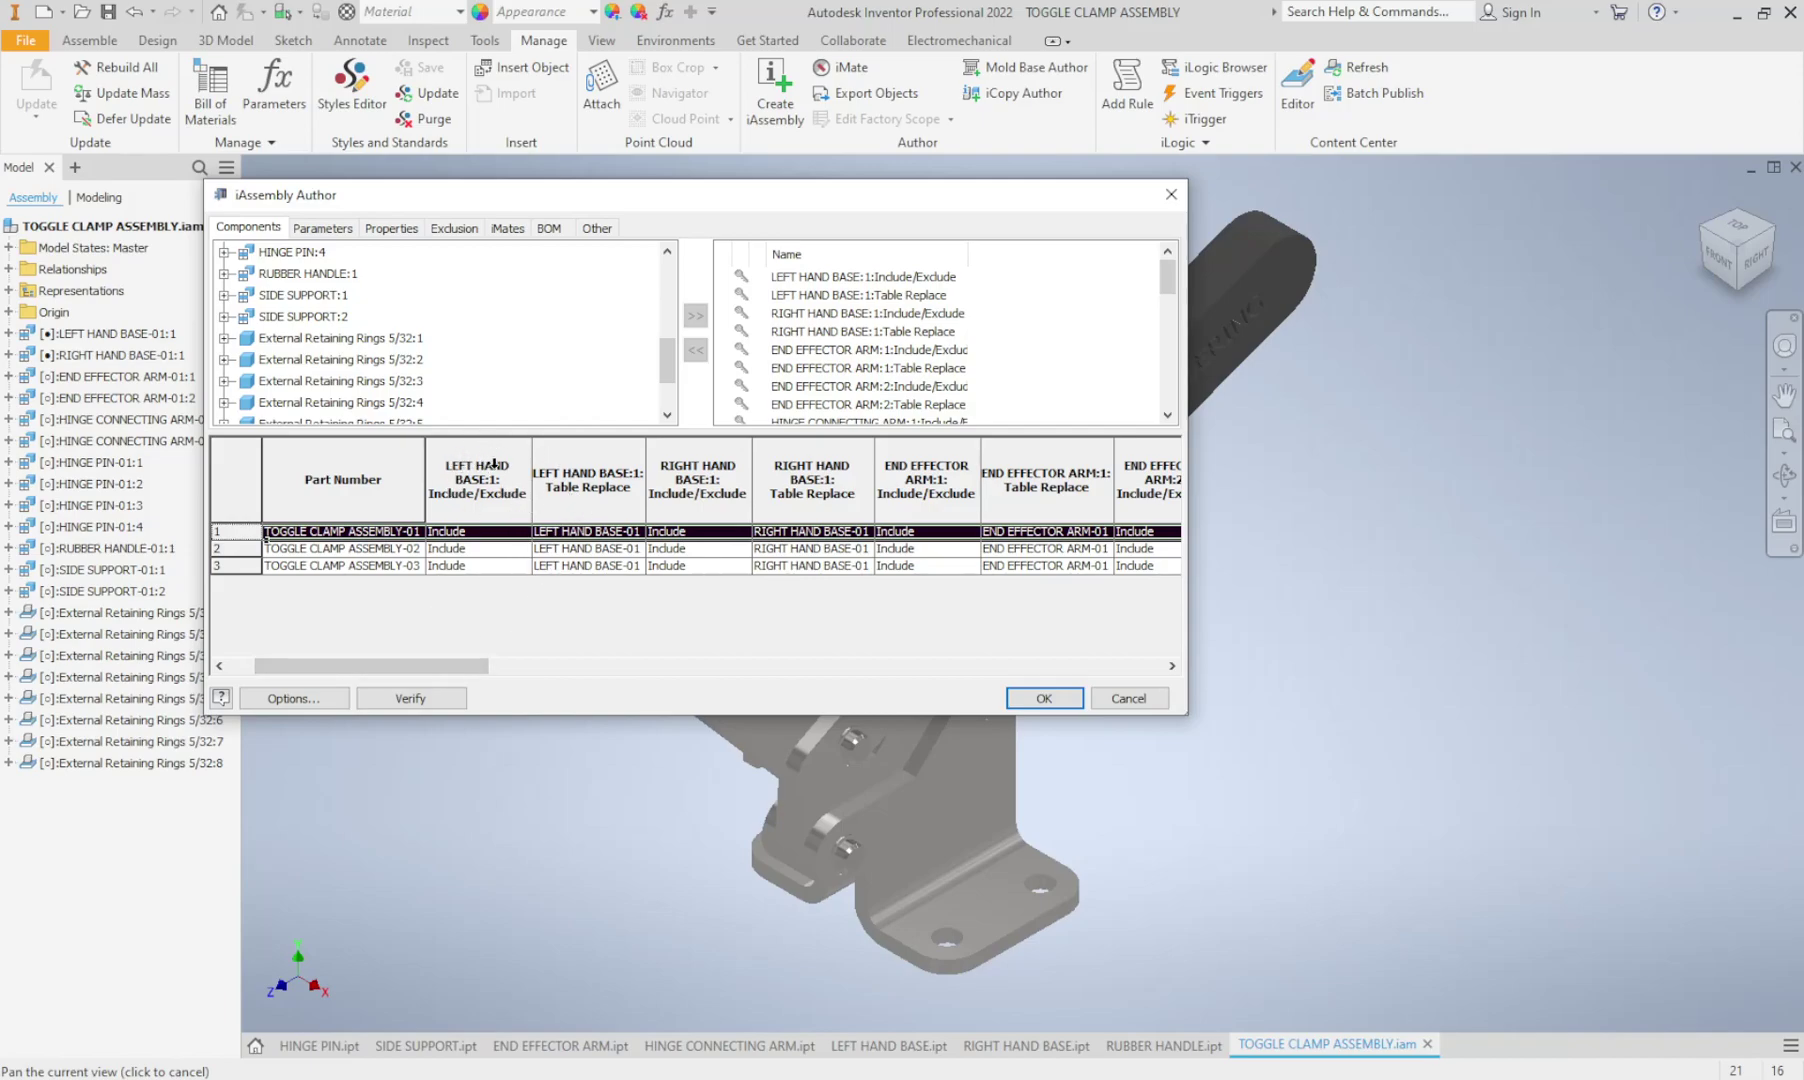
pyautogui.click(581, 549)
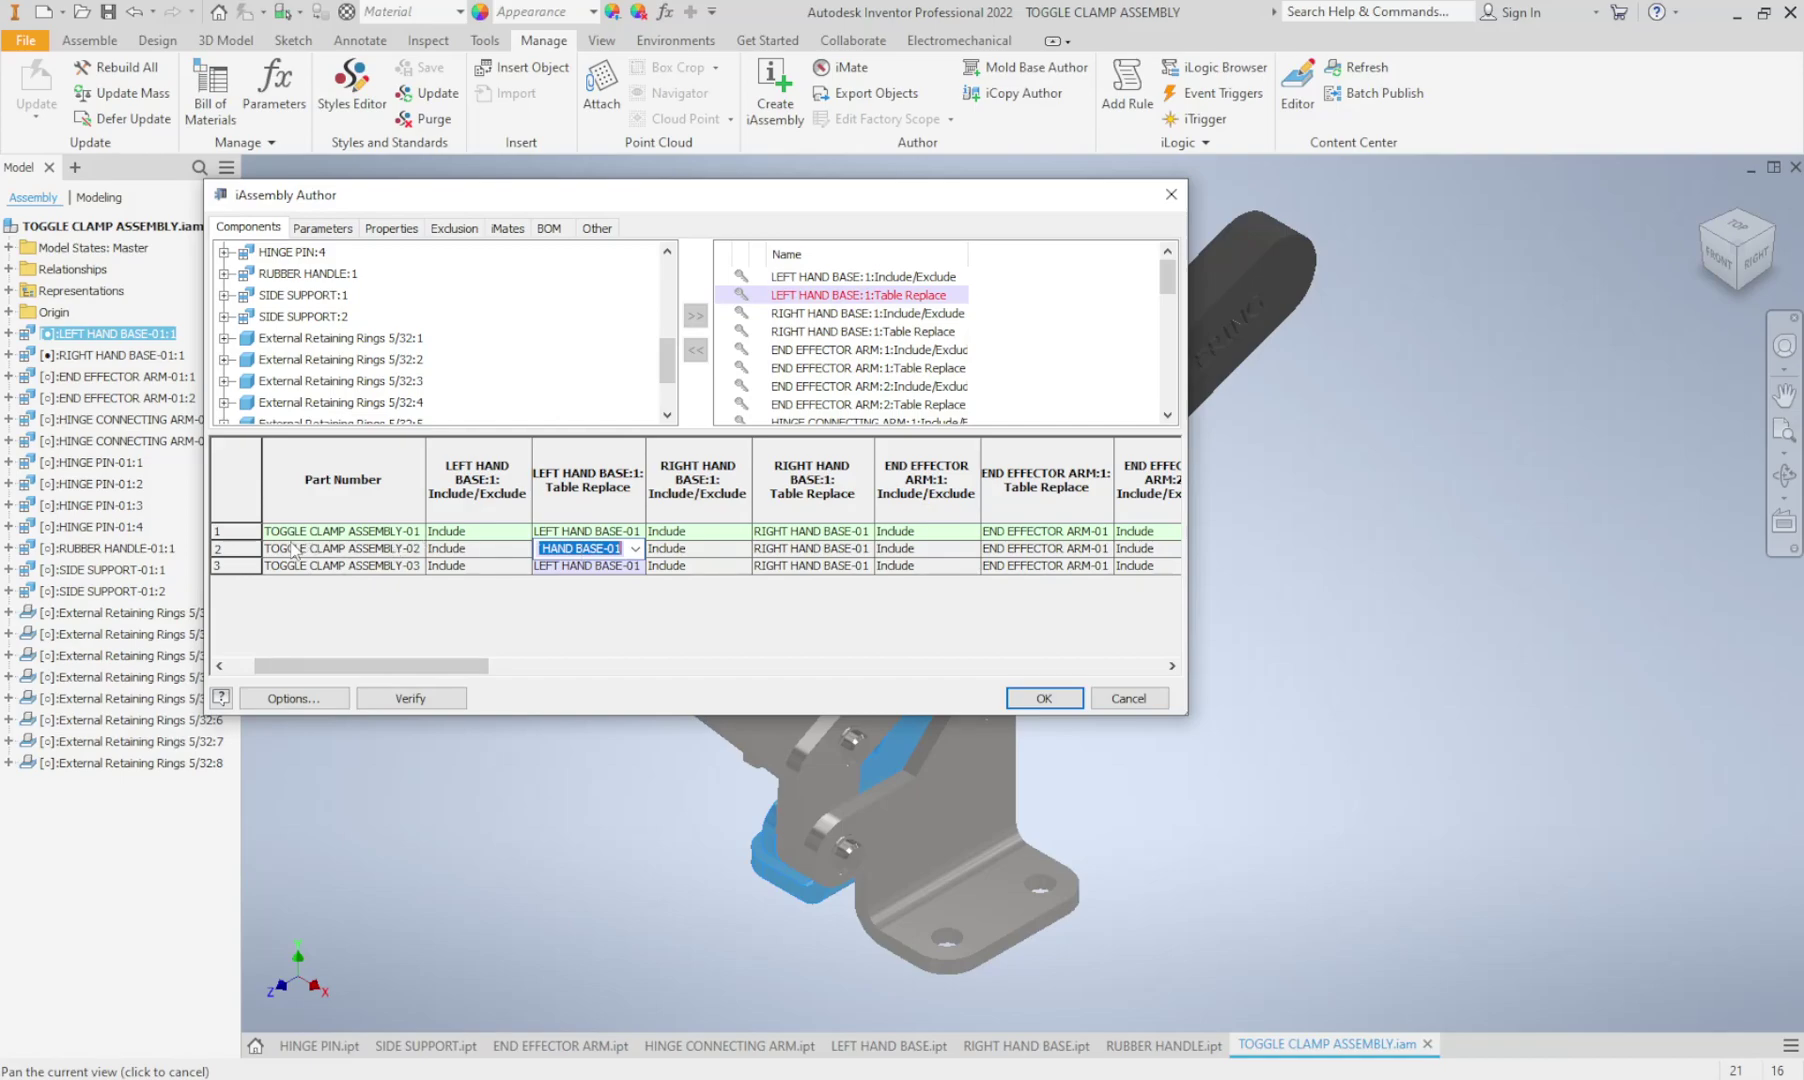
pyautogui.click(249, 548)
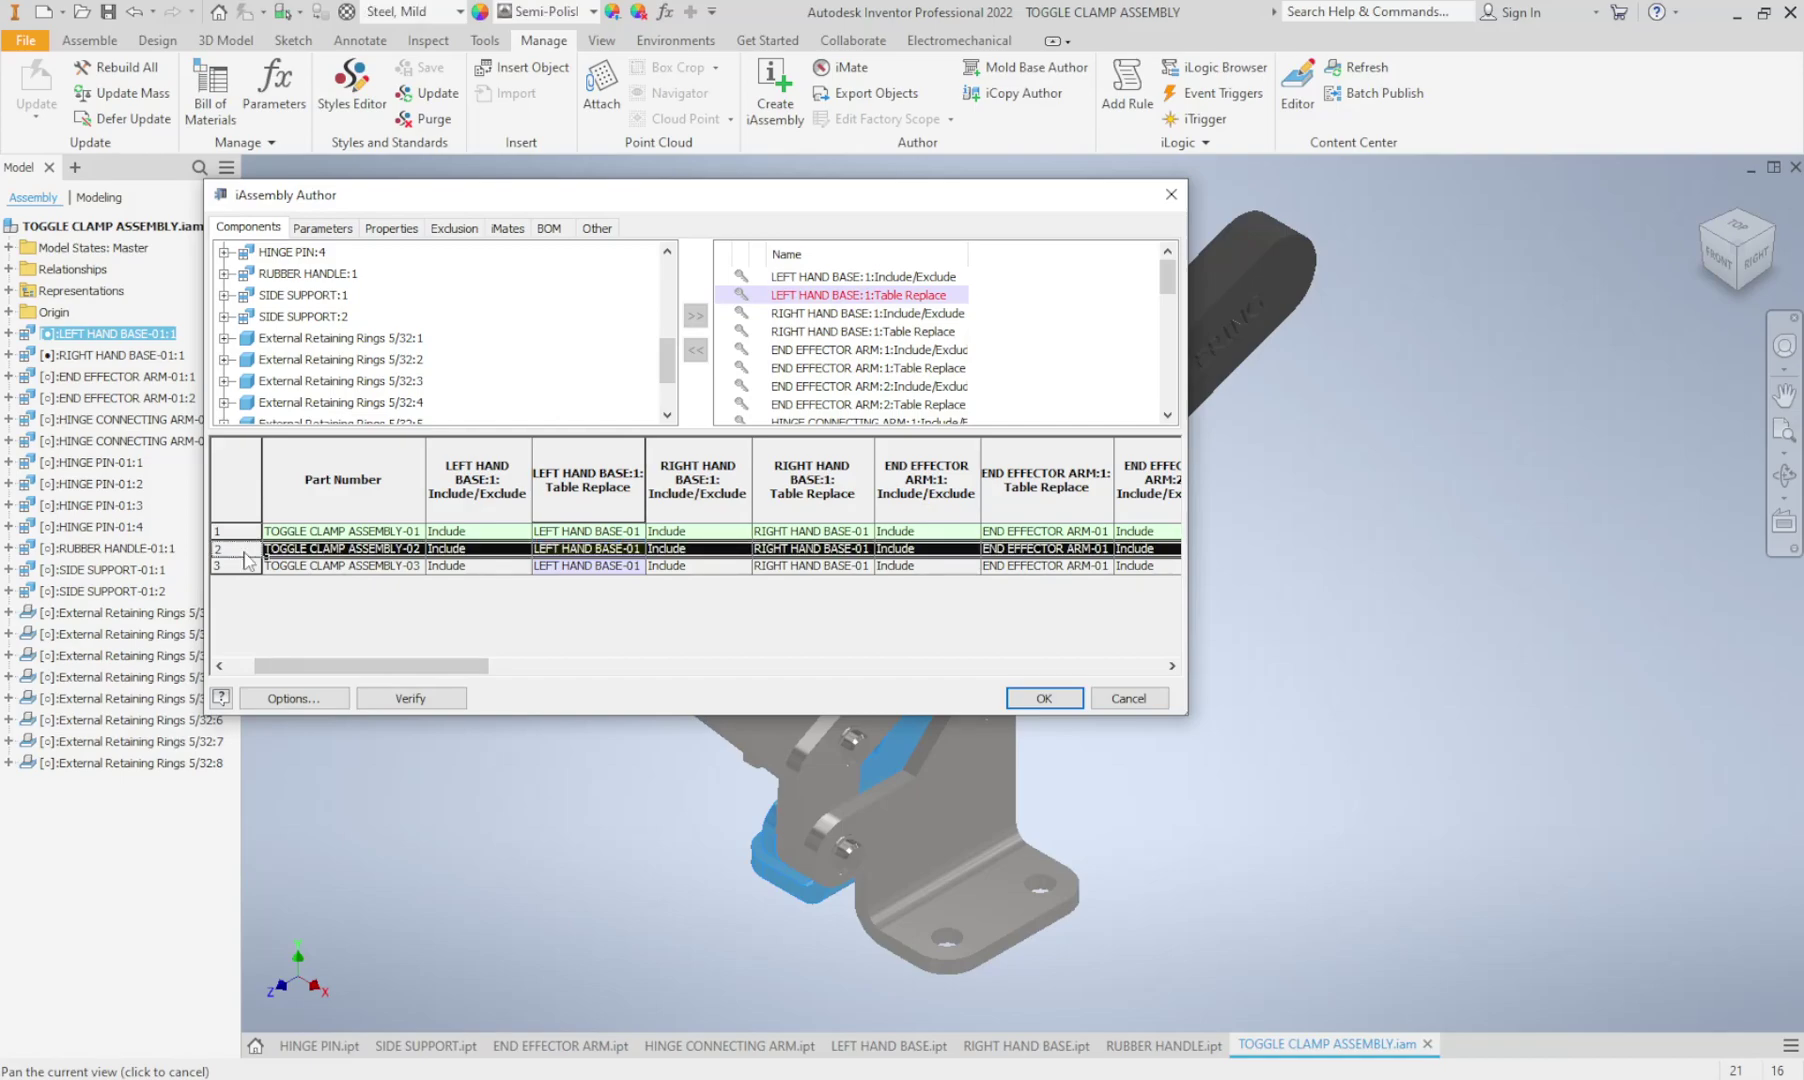
pyautogui.click(628, 549)
pyautogui.click(635, 549)
pyautogui.click(638, 583)
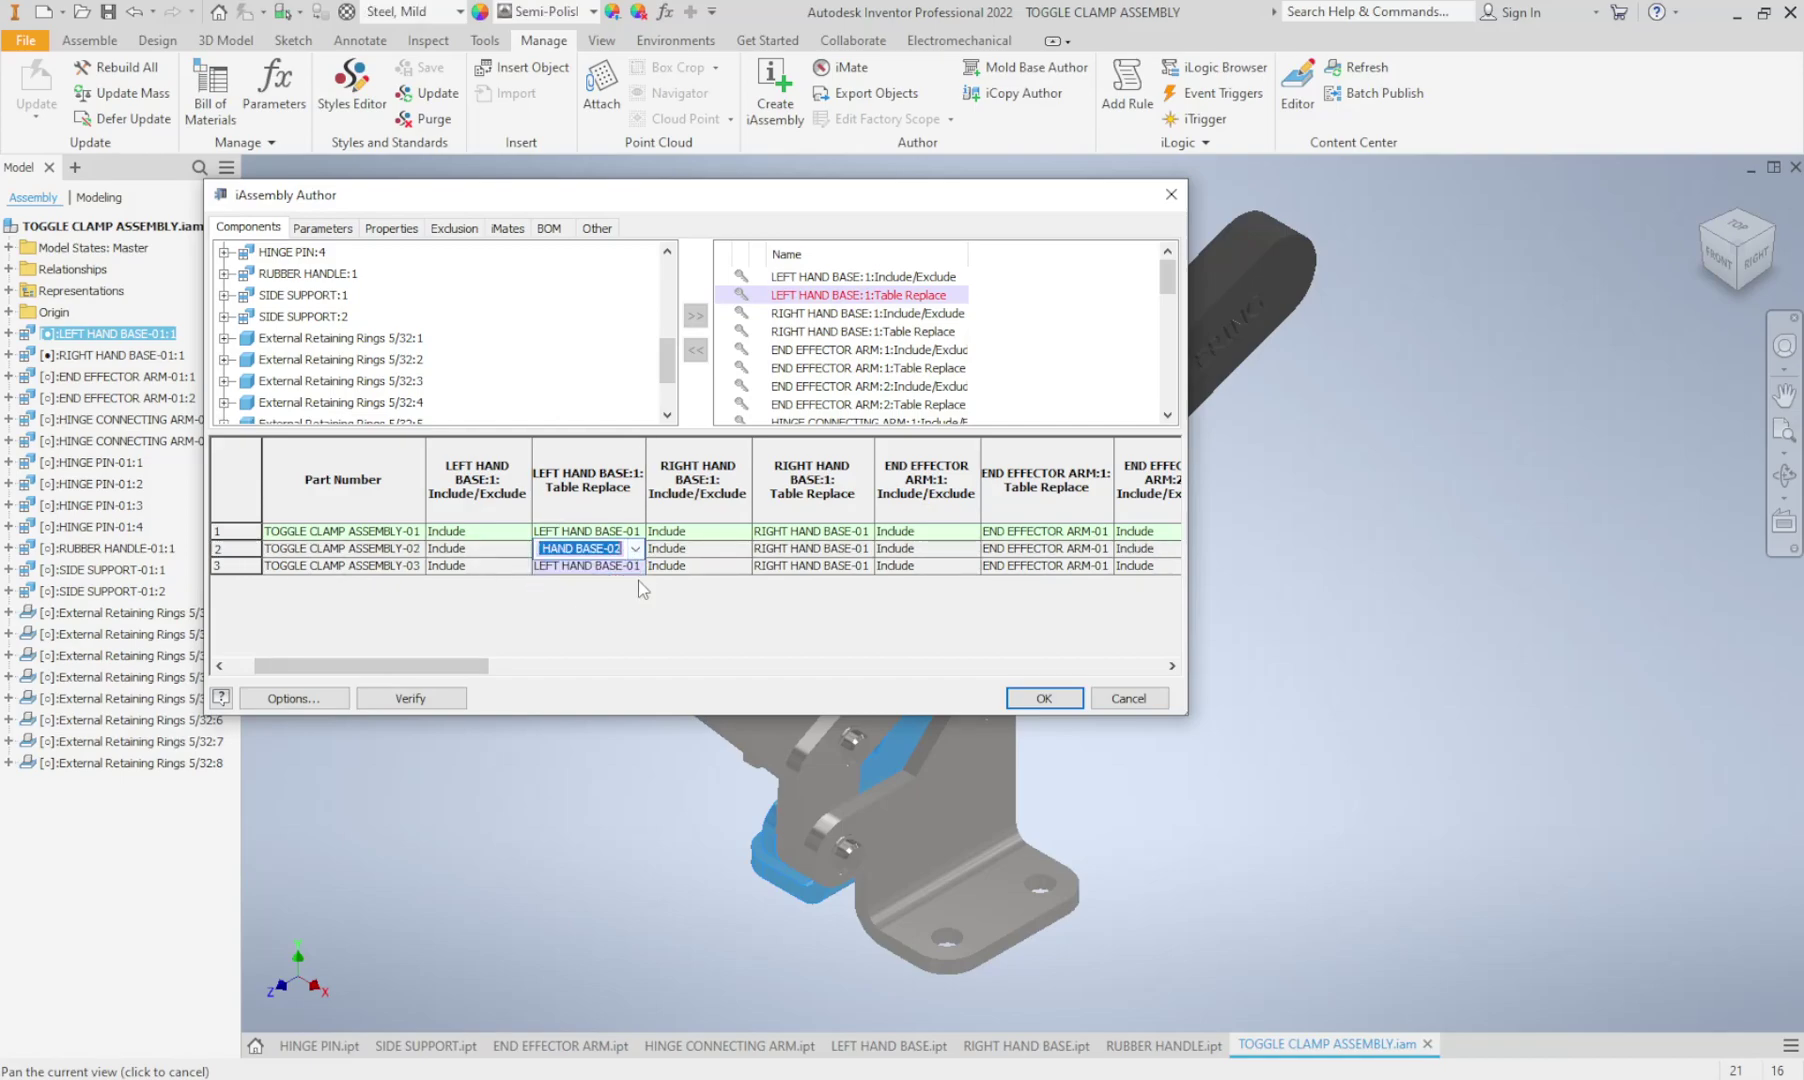
pyautogui.click(633, 566)
pyautogui.click(635, 567)
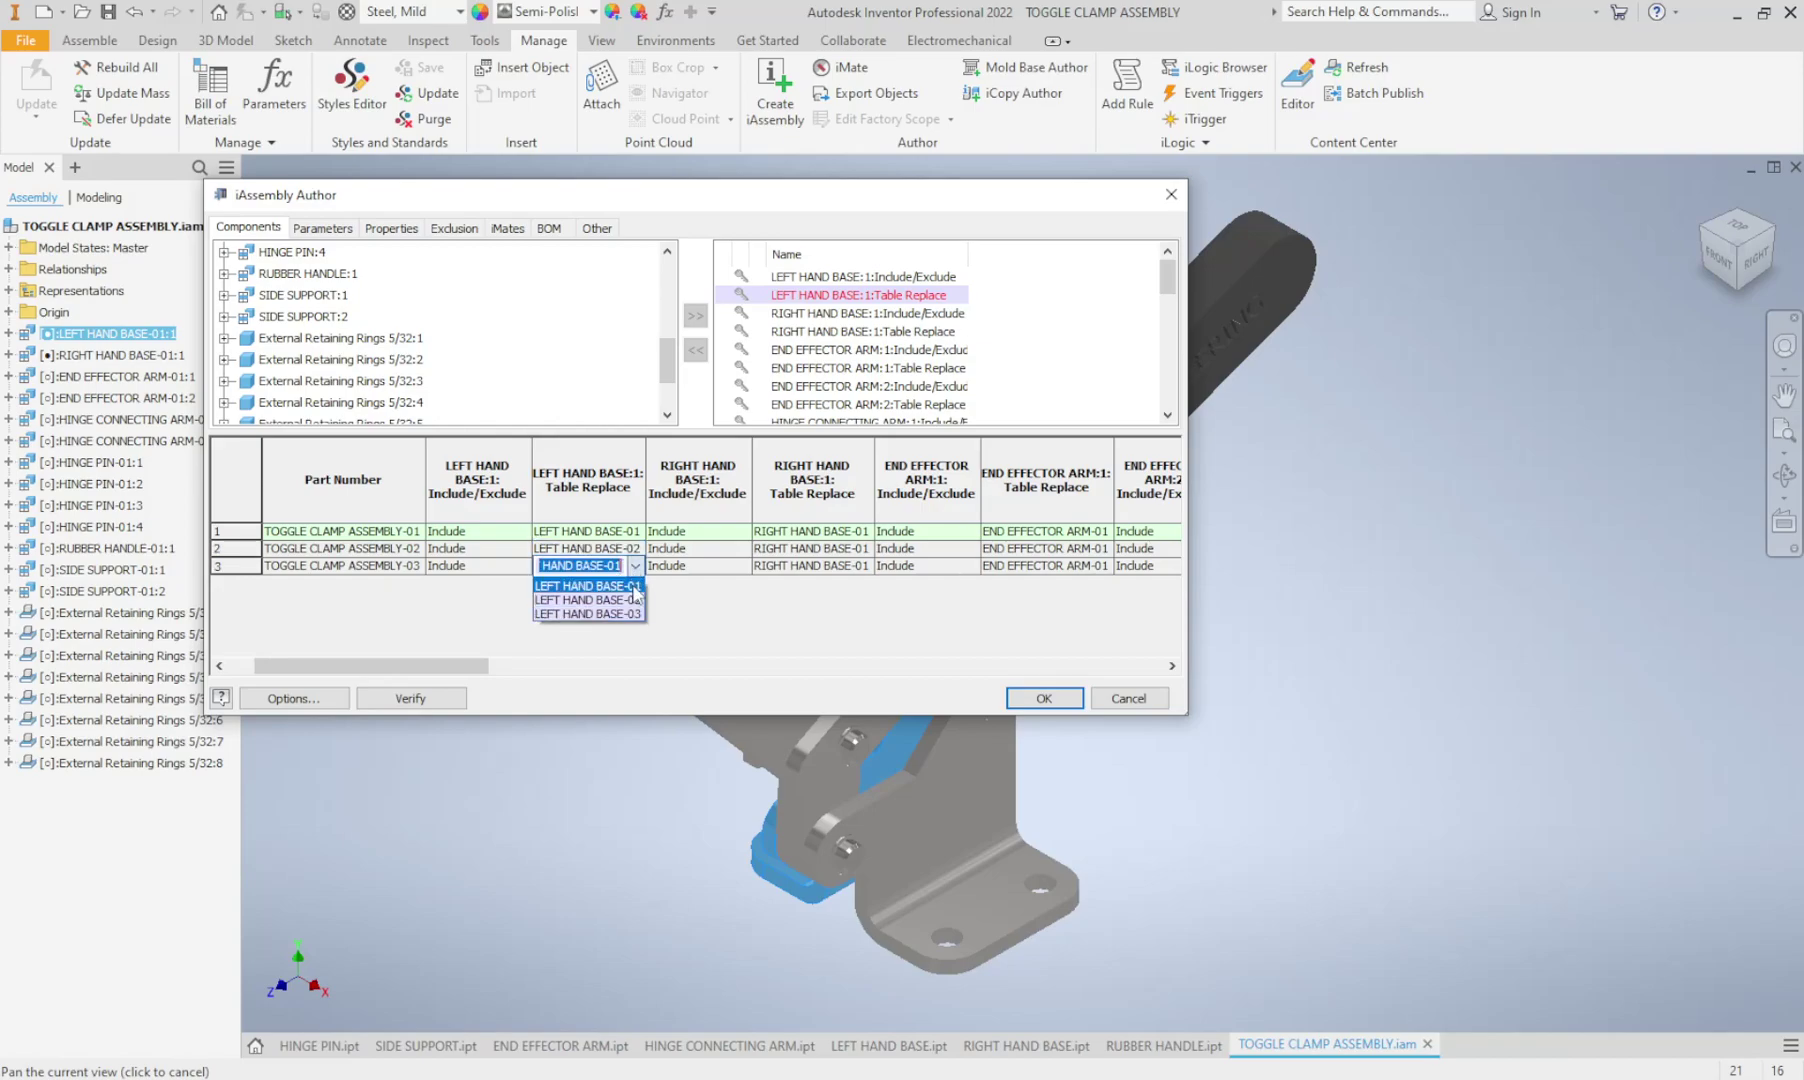
pyautogui.click(631, 612)
# - Set the RIGHT HAND BASE Table Replace to RIGHT HAND BASE-02 for member 2 and -03 for member 3
pyautogui.click(808, 549)
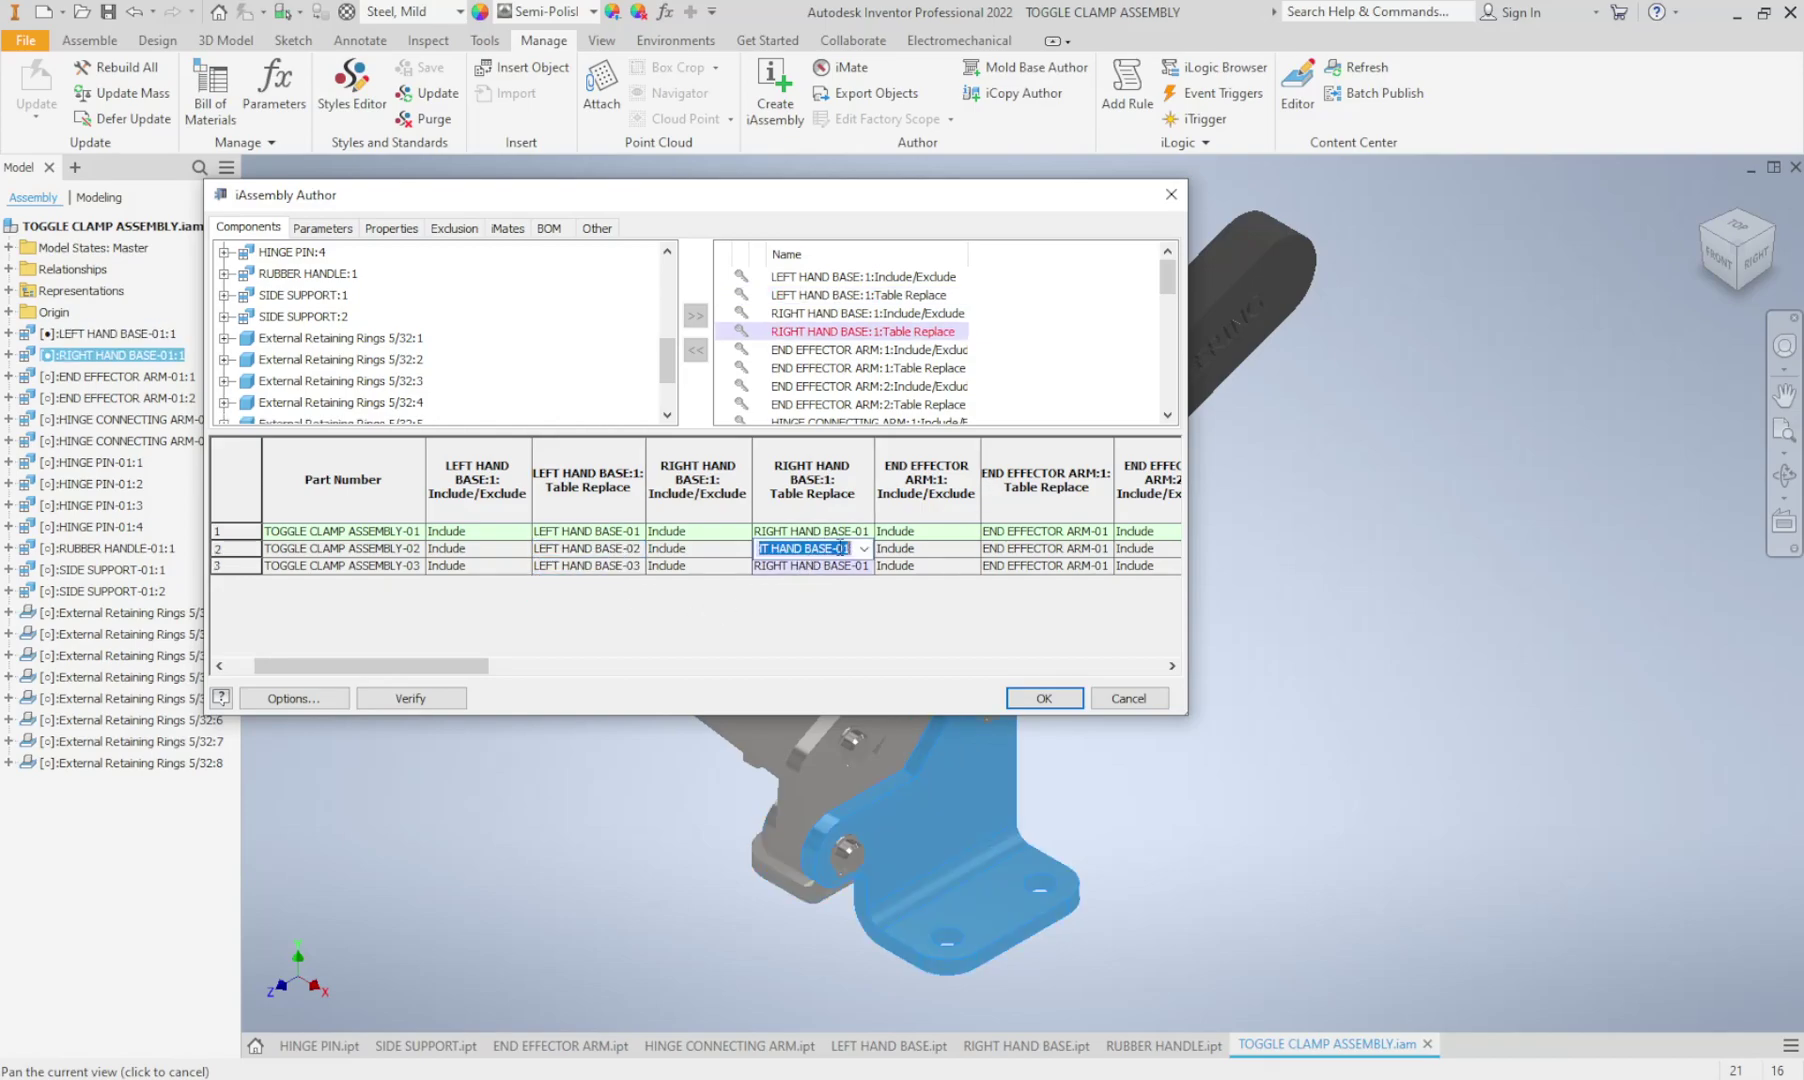
pyautogui.click(863, 549)
pyautogui.click(873, 583)
pyautogui.click(808, 566)
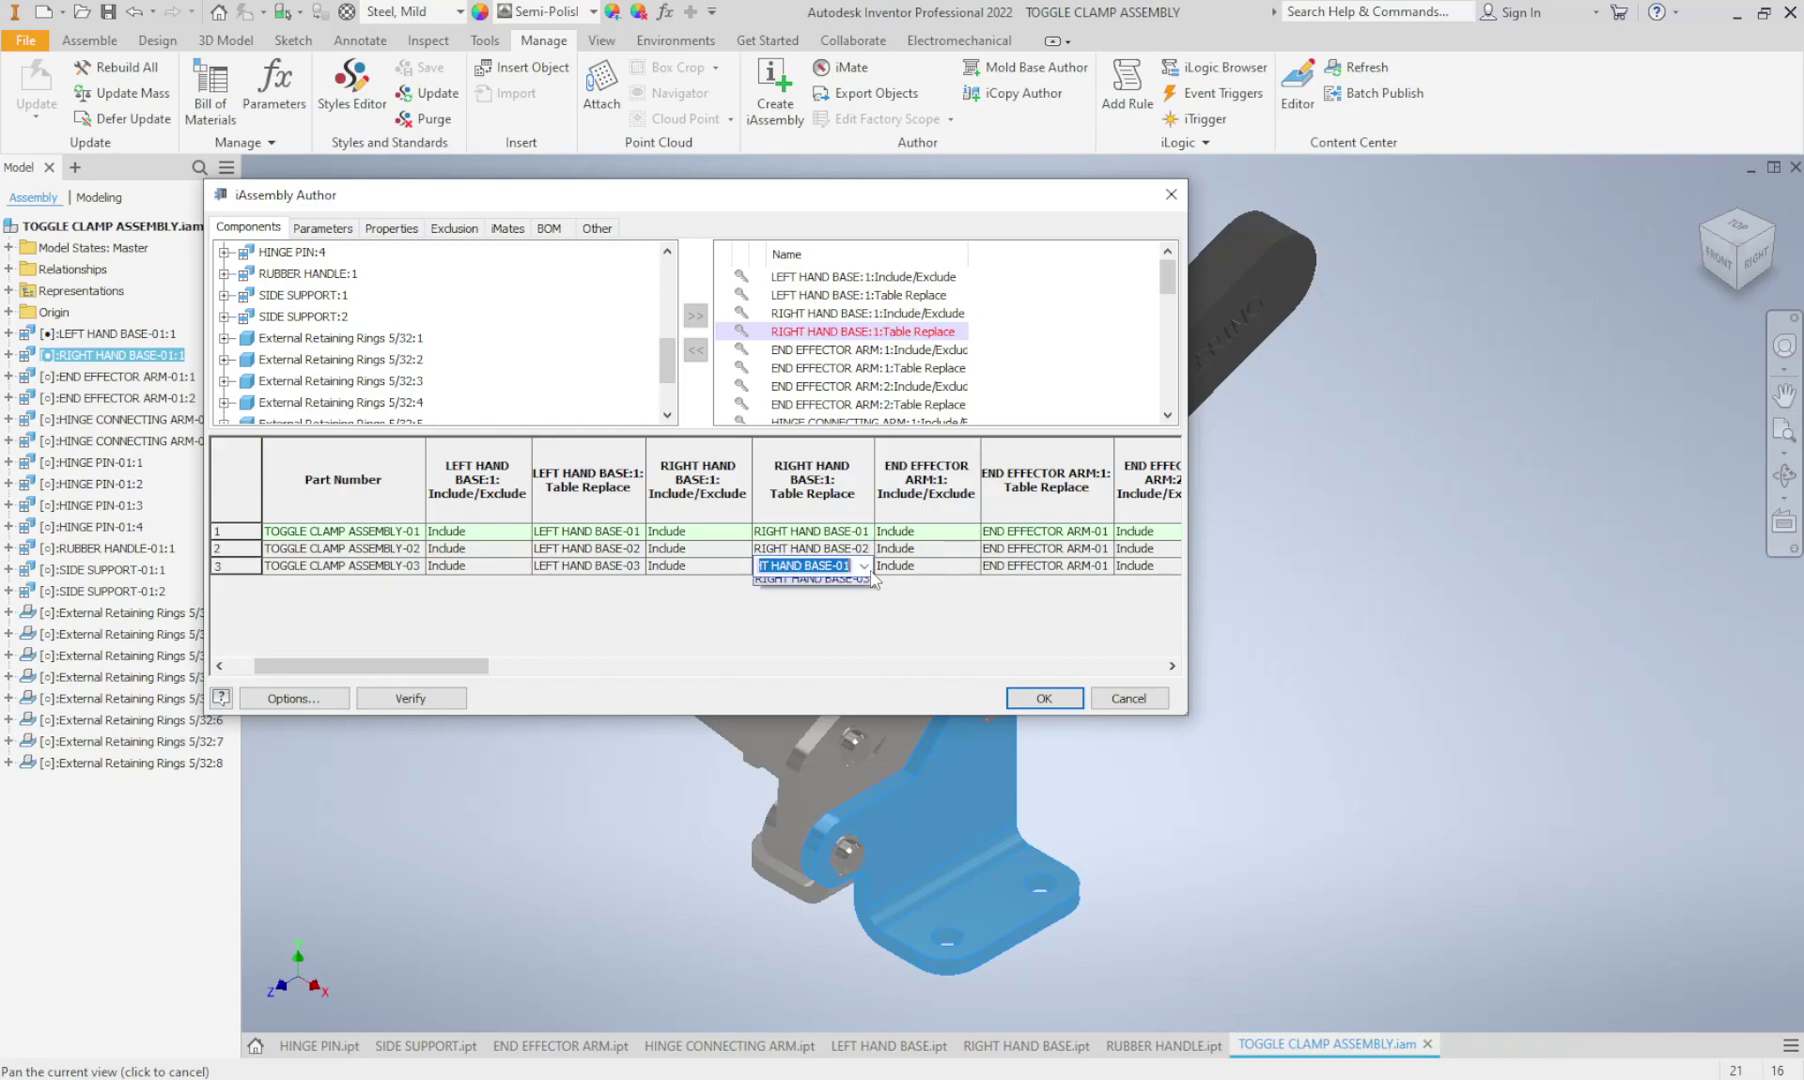
pyautogui.click(863, 566)
pyautogui.click(810, 612)
# - Assign SIDE SUPPORT -02/-03 replacements and keep the retaining ring Include/Exclude set to Include
pyautogui.click(103, 590)
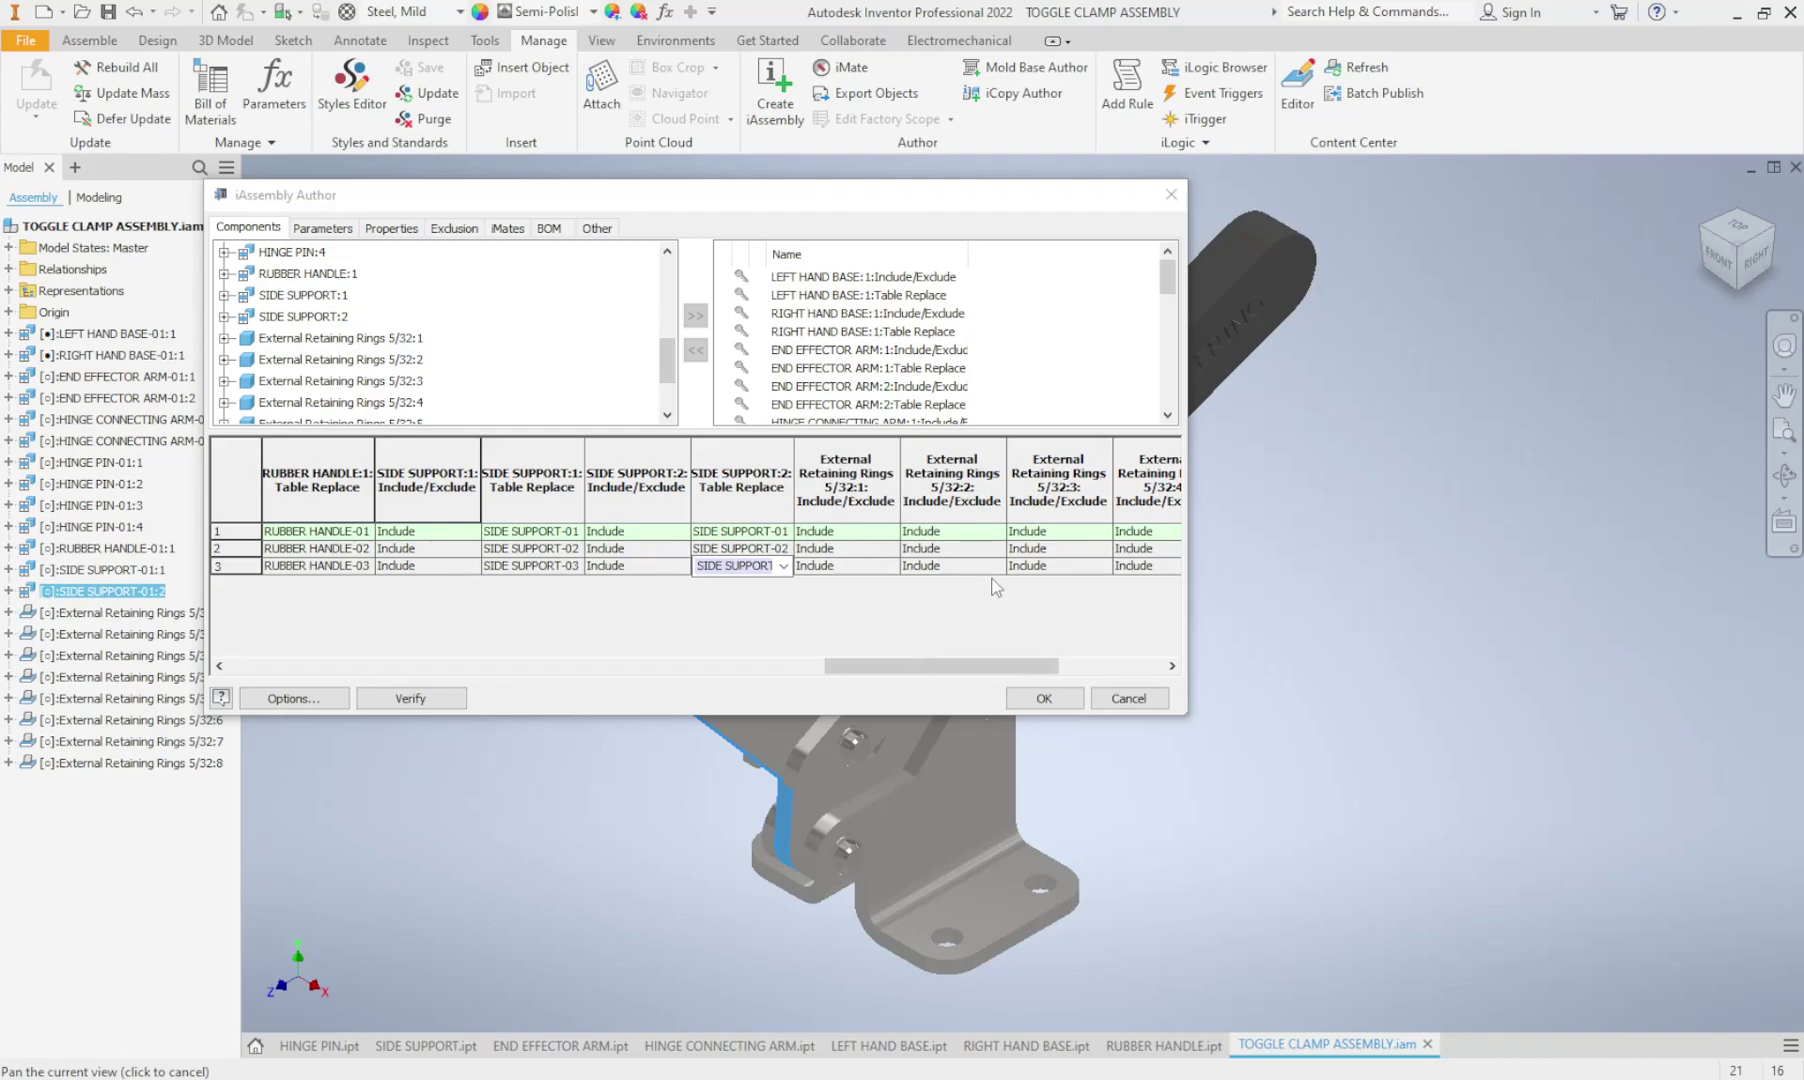
pyautogui.moveTo(985, 665); pyautogui.dragTo(1038, 665)
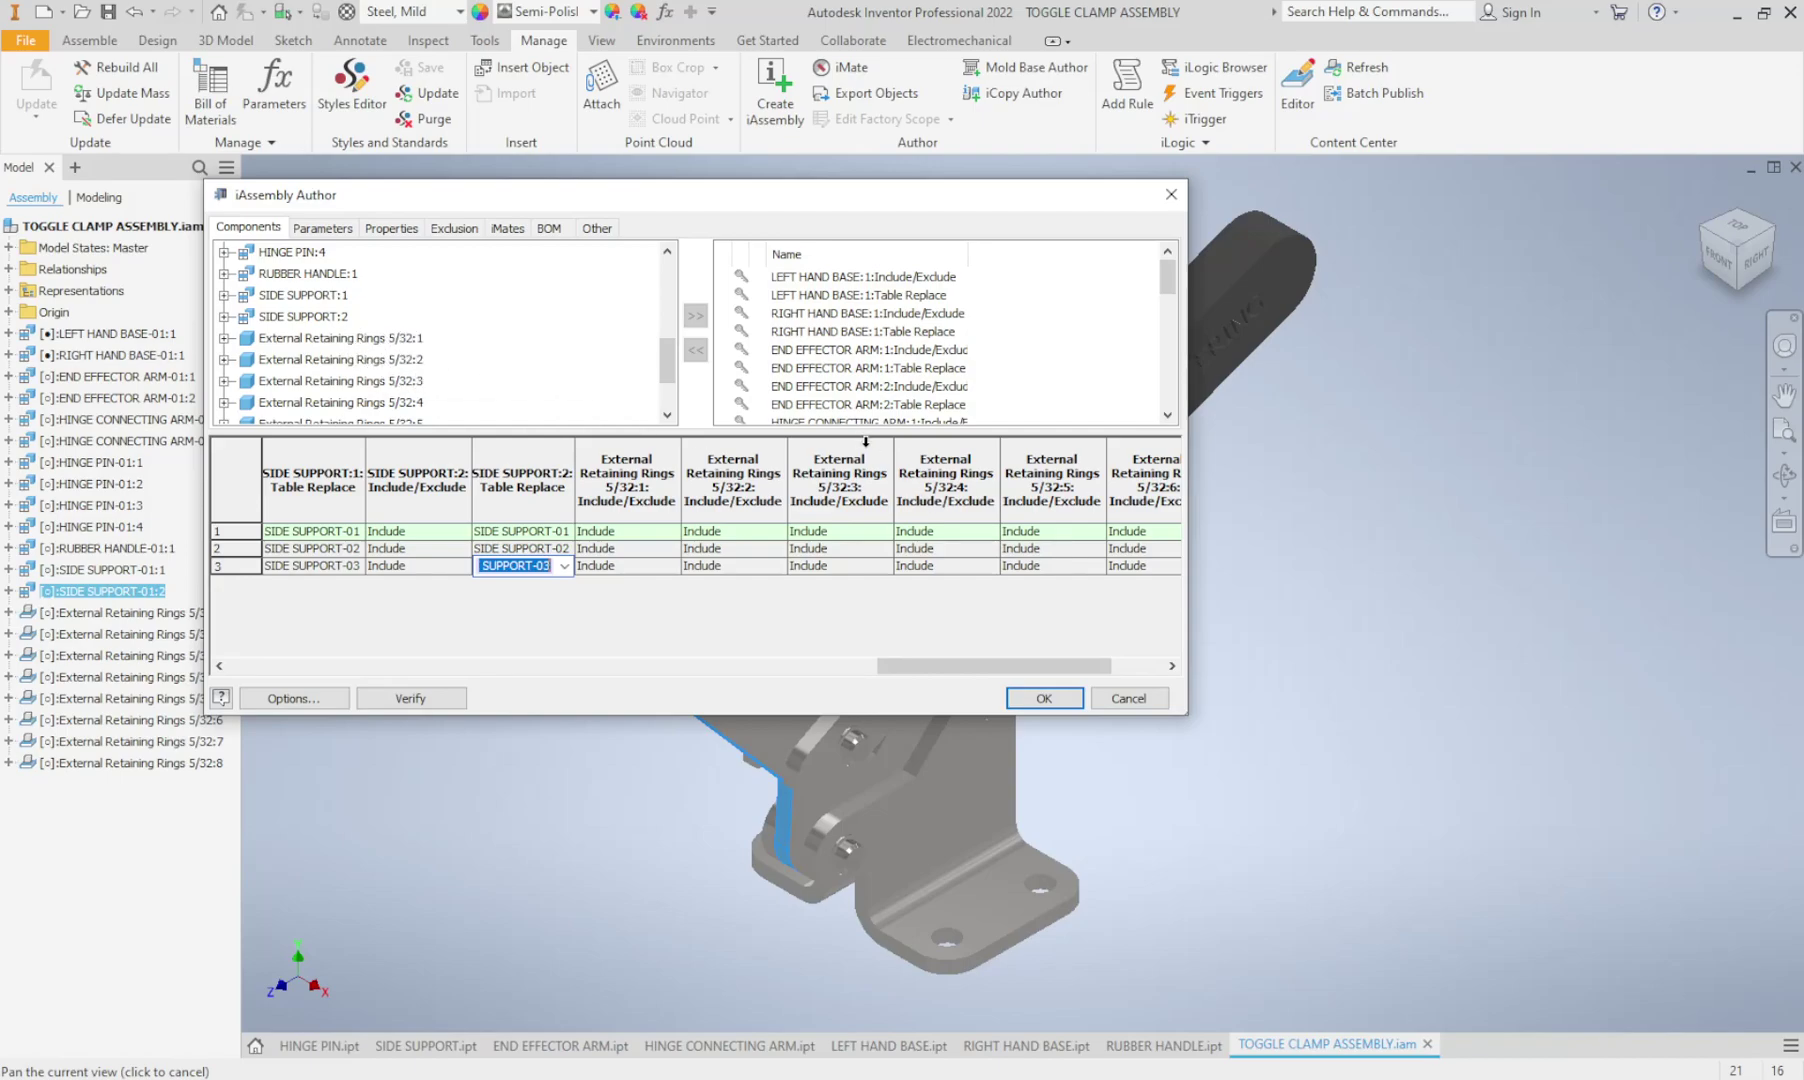
pyautogui.click(860, 533)
pyautogui.click(885, 533)
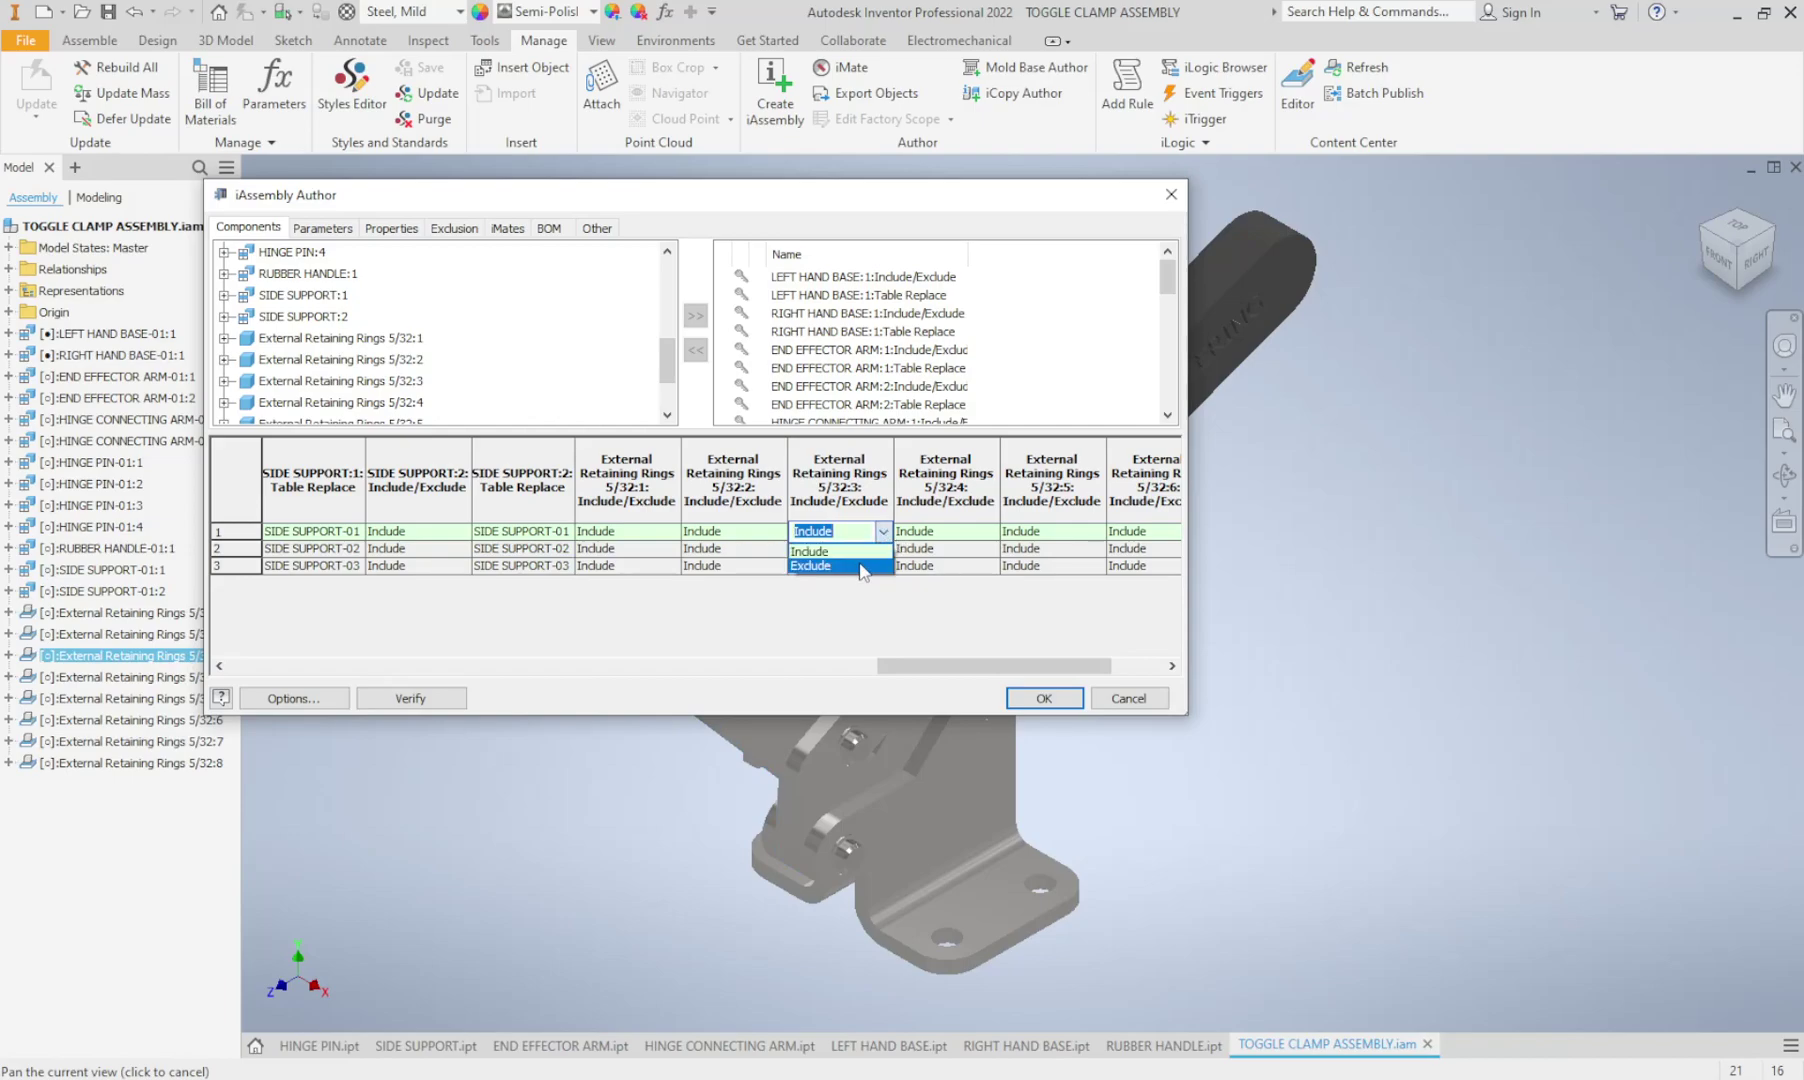
pyautogui.click(884, 532)
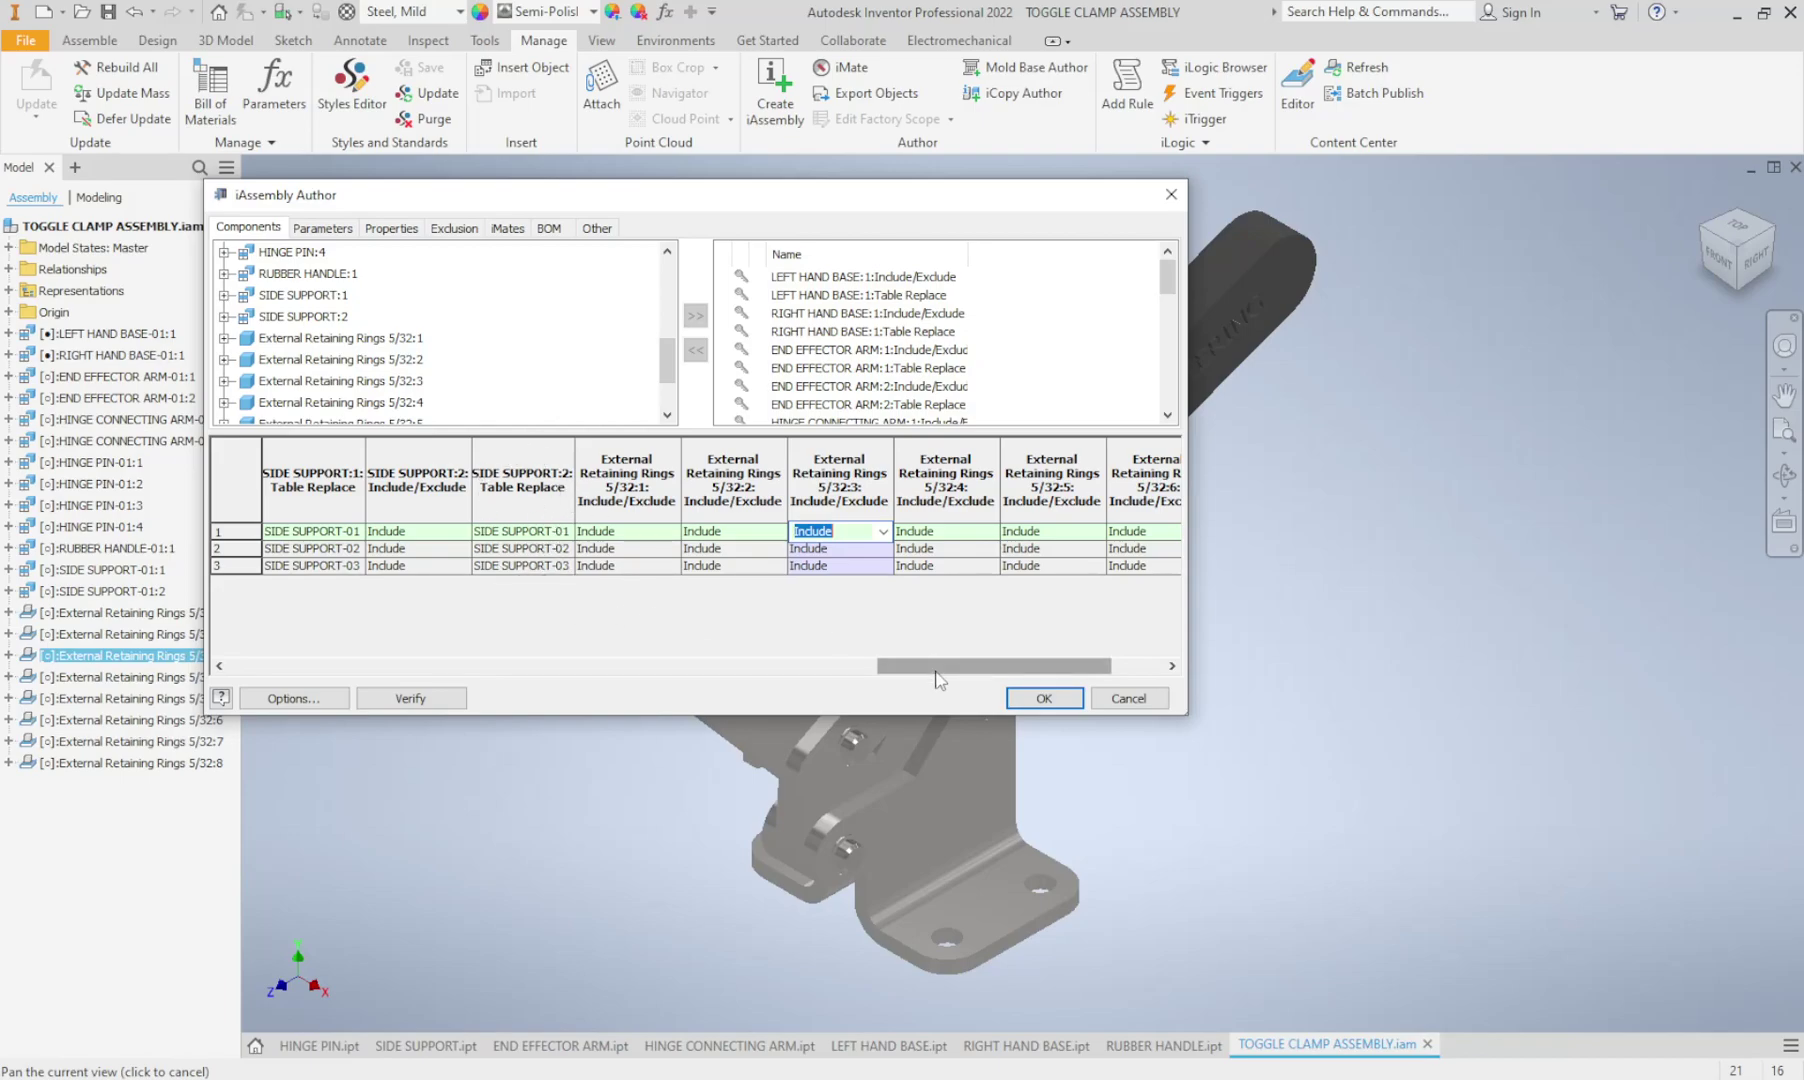
pyautogui.click(1776, 667)
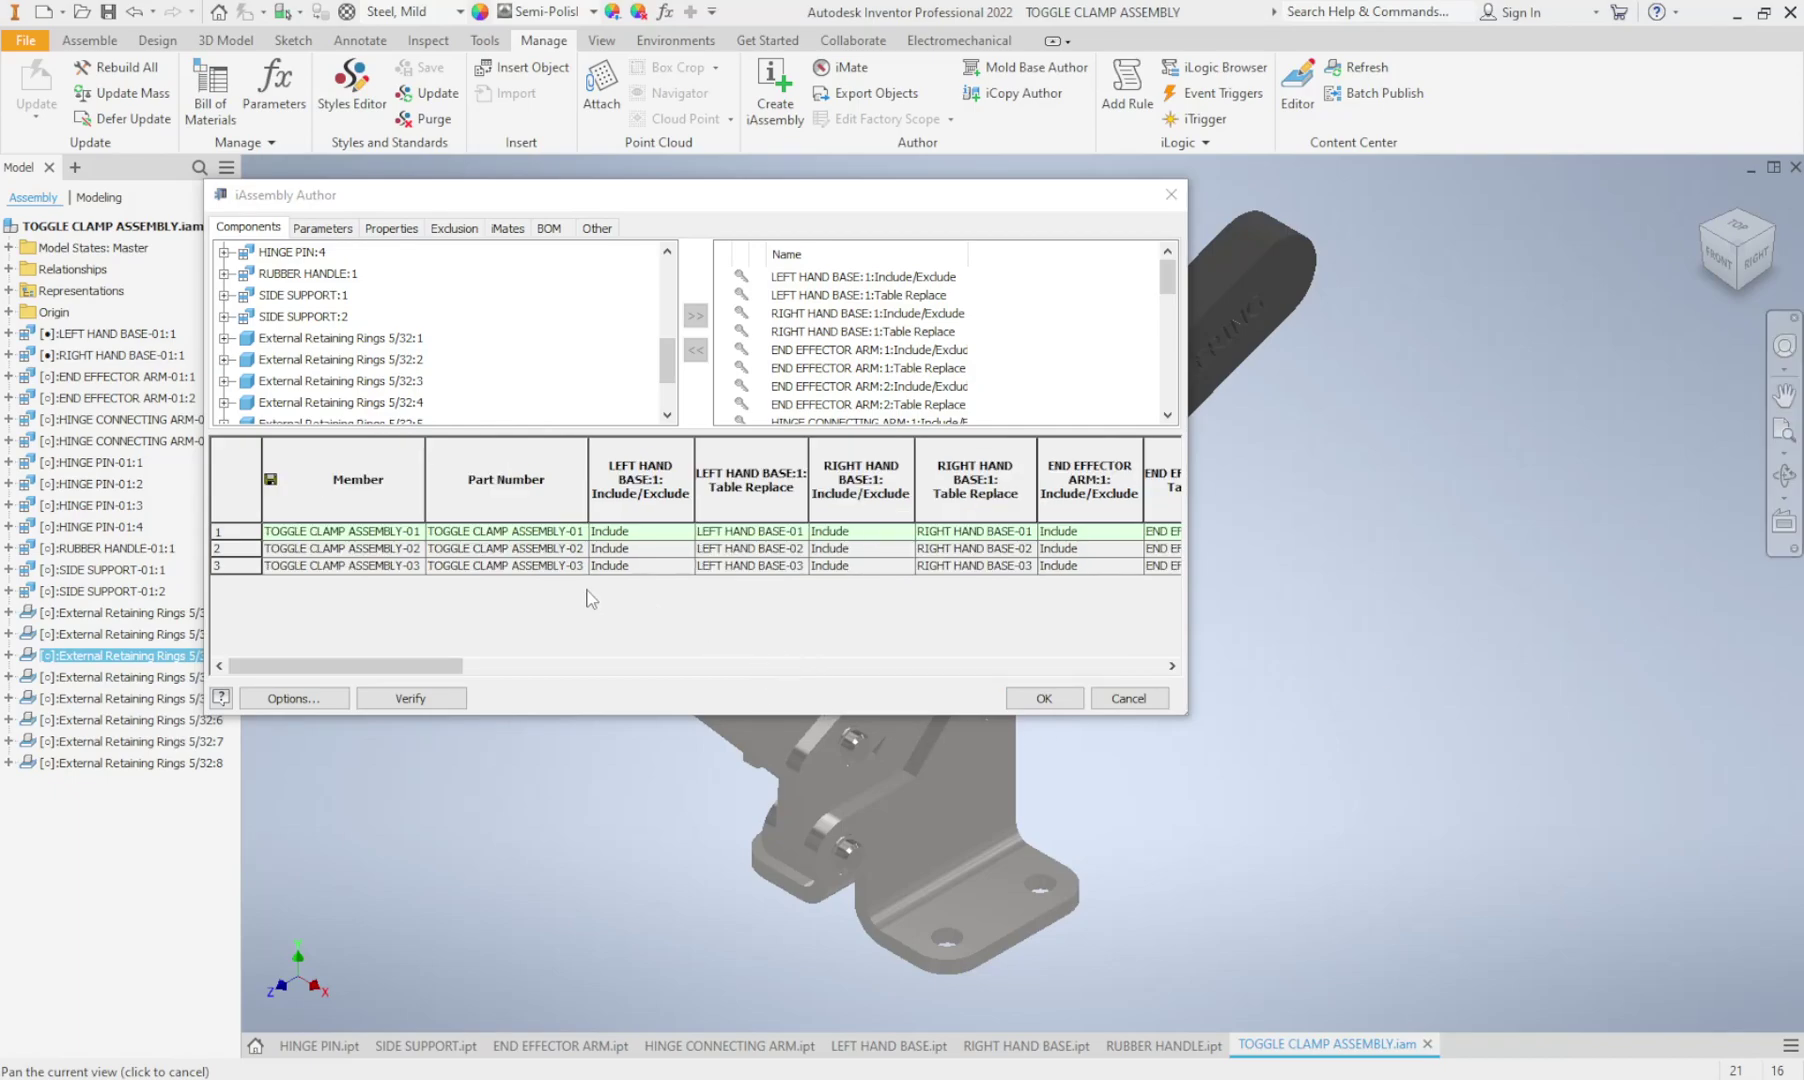
# - Accept the iAssembly table with OK and expand the browser Table node showing members -01 to -03
pyautogui.click(1058, 704)
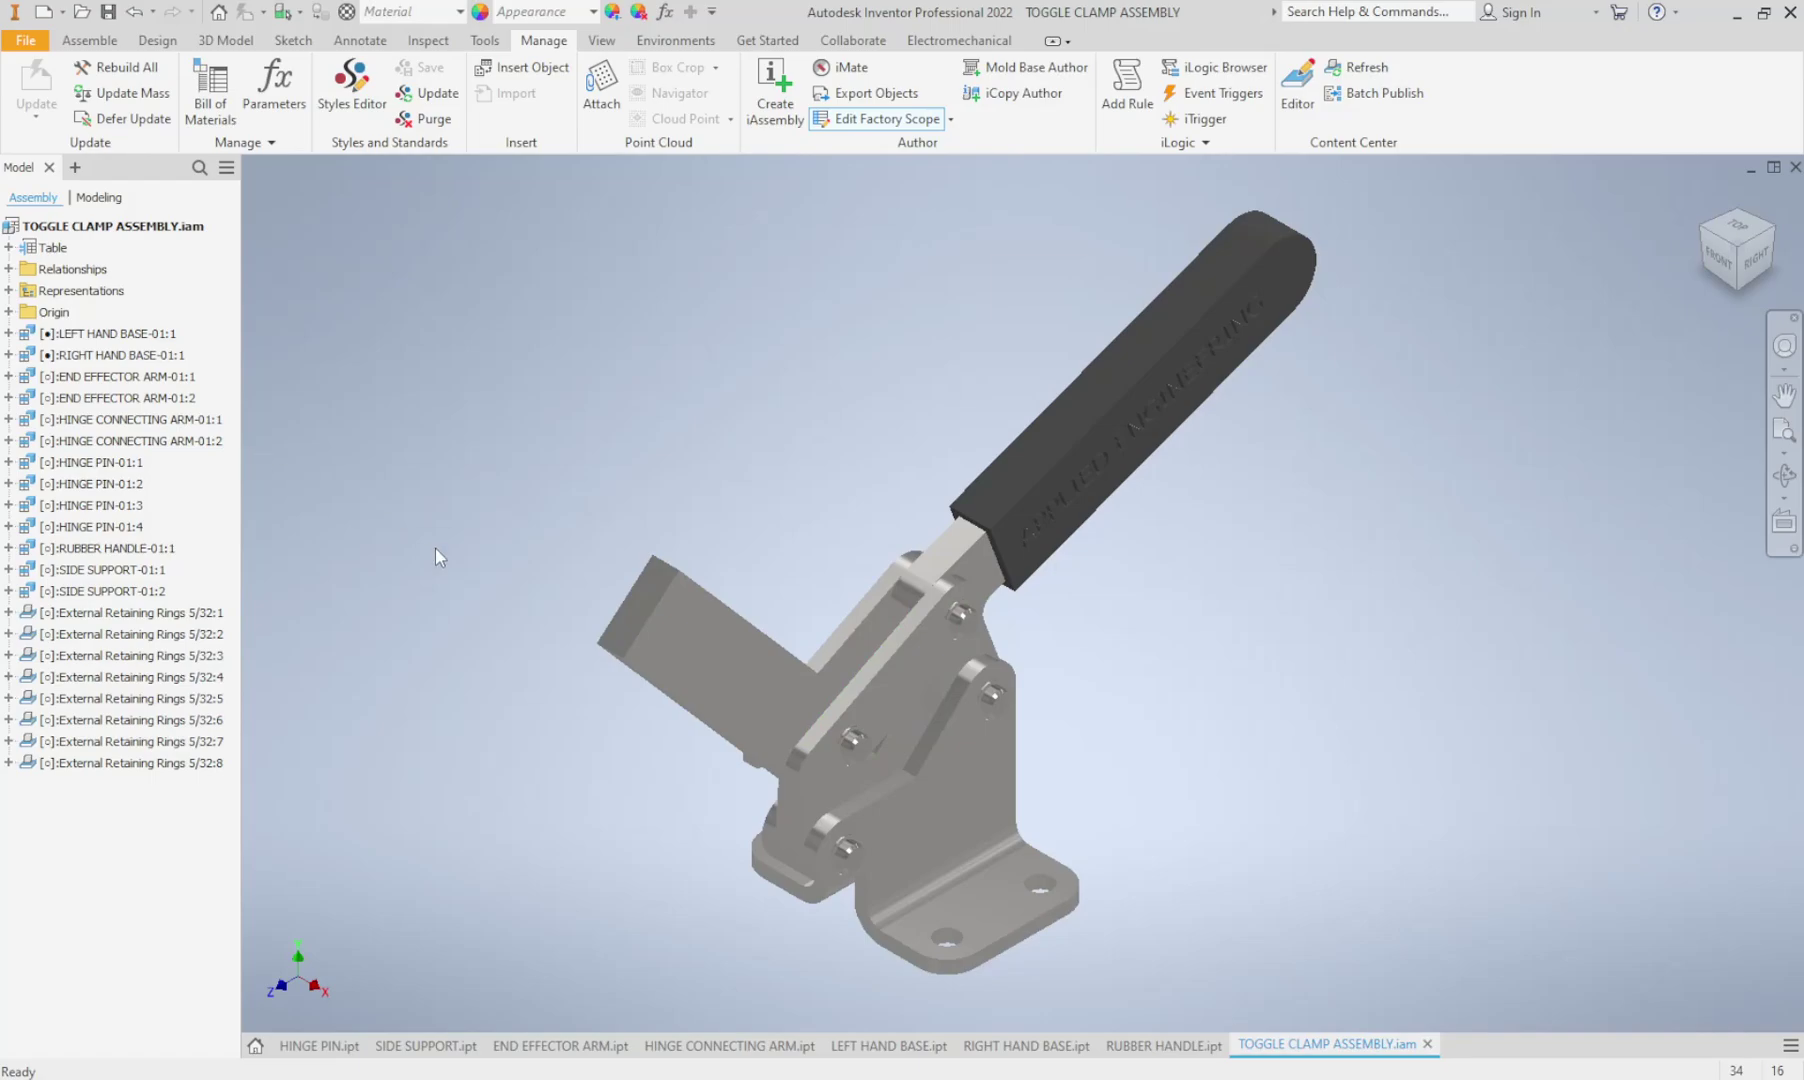
pyautogui.click(53, 248)
pyautogui.click(8, 247)
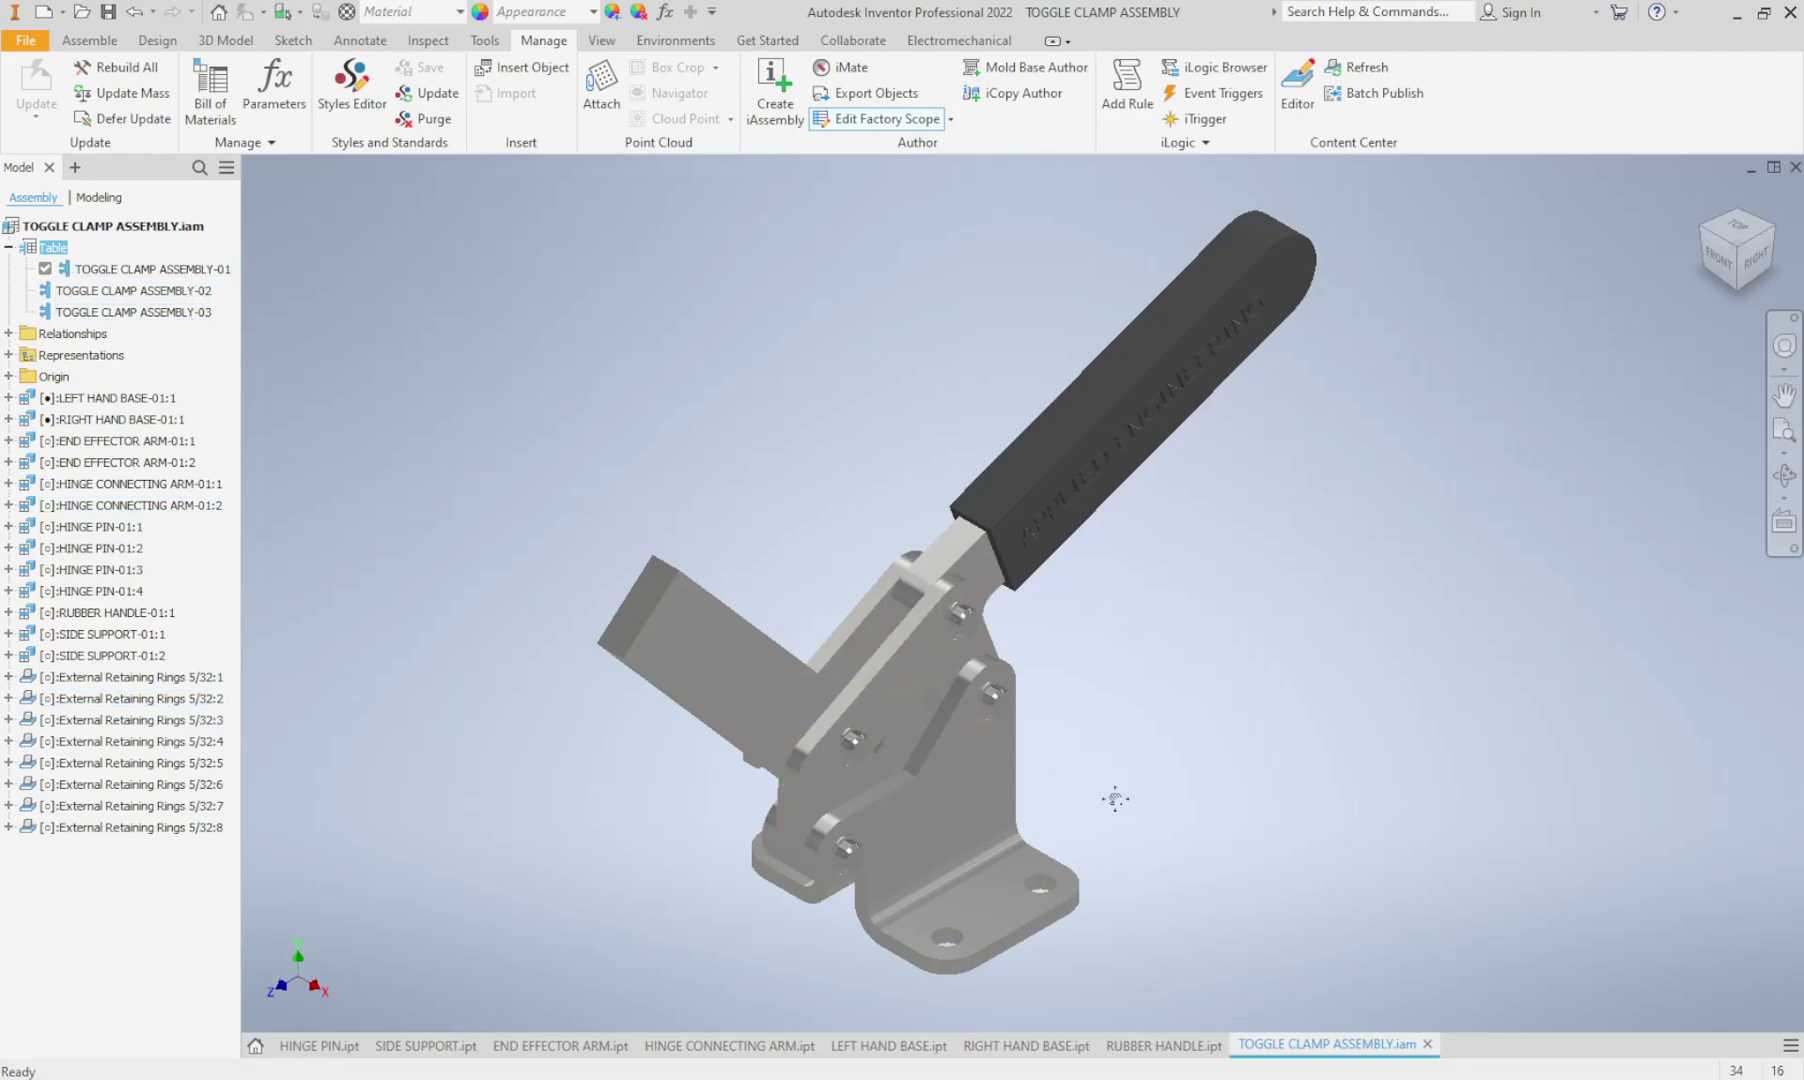
pyautogui.moveTo(1112, 802); pyautogui.dragTo(1080, 753, button='middle')
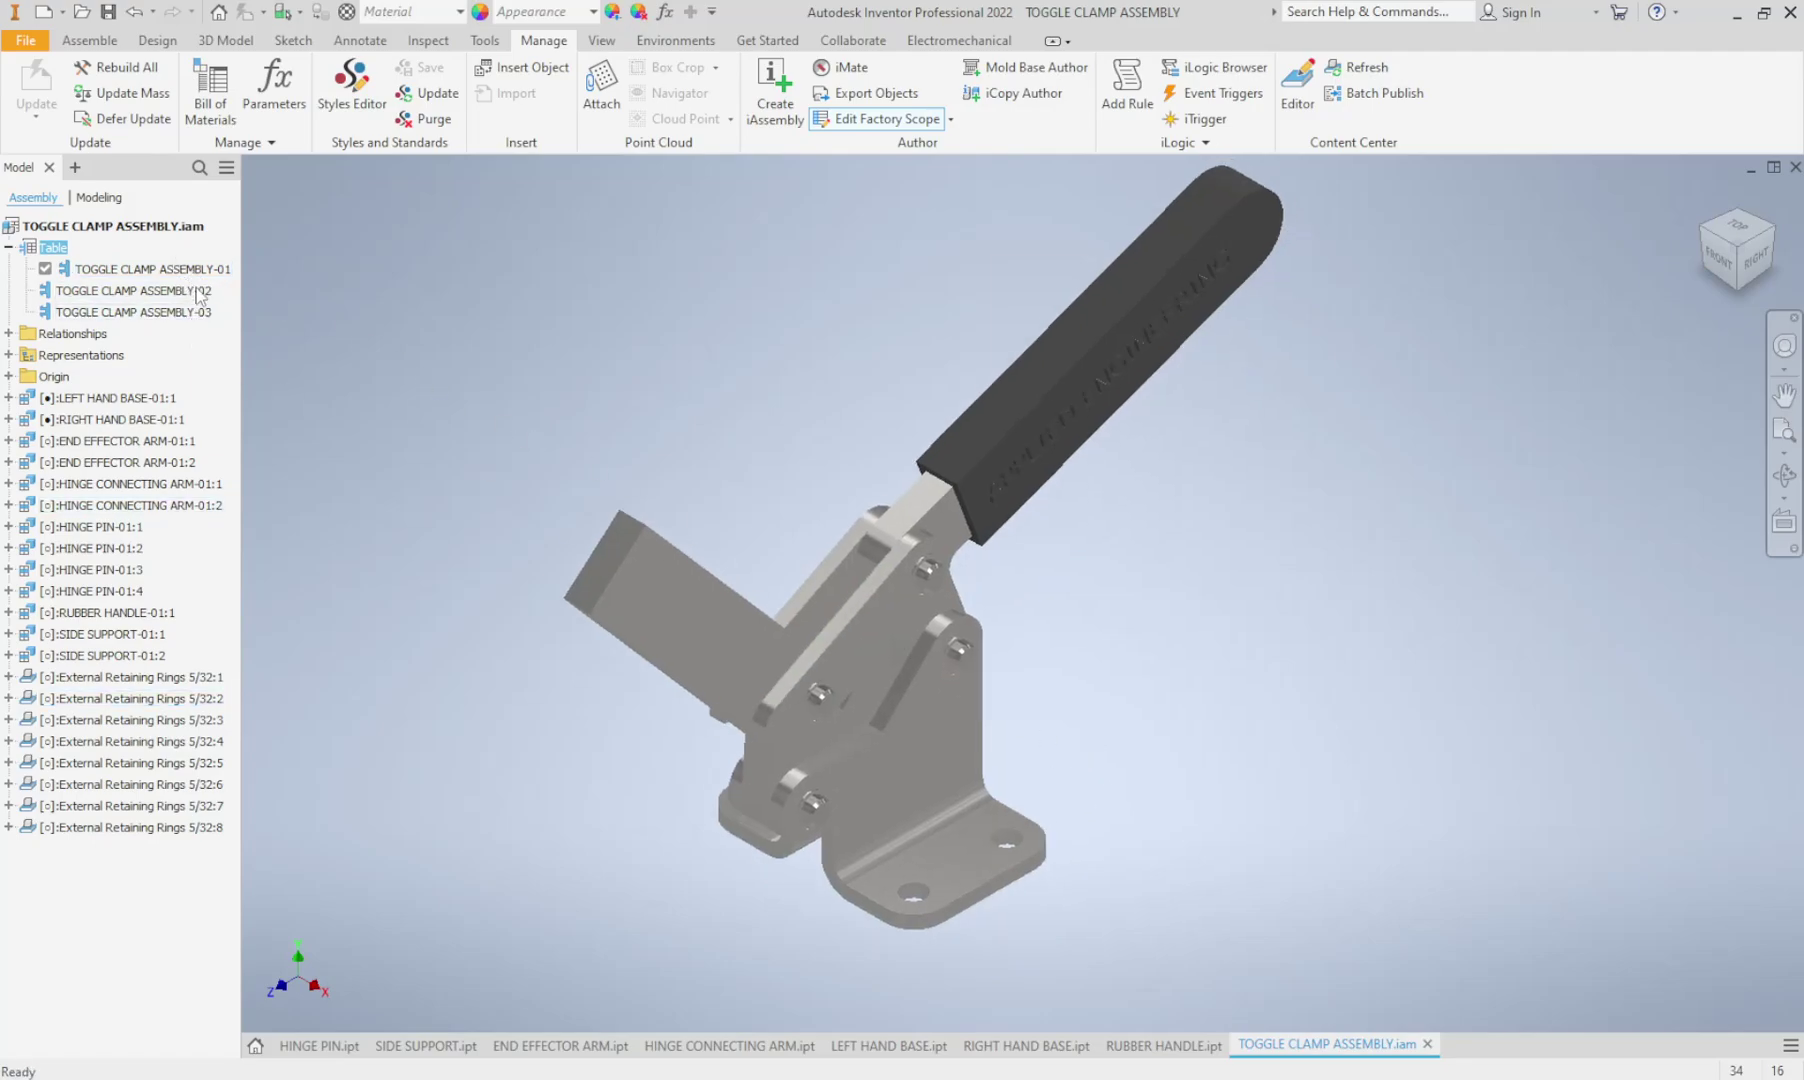
pyautogui.moveTo(1320, 675); pyautogui.dragTo(1288, 693, button='middle')
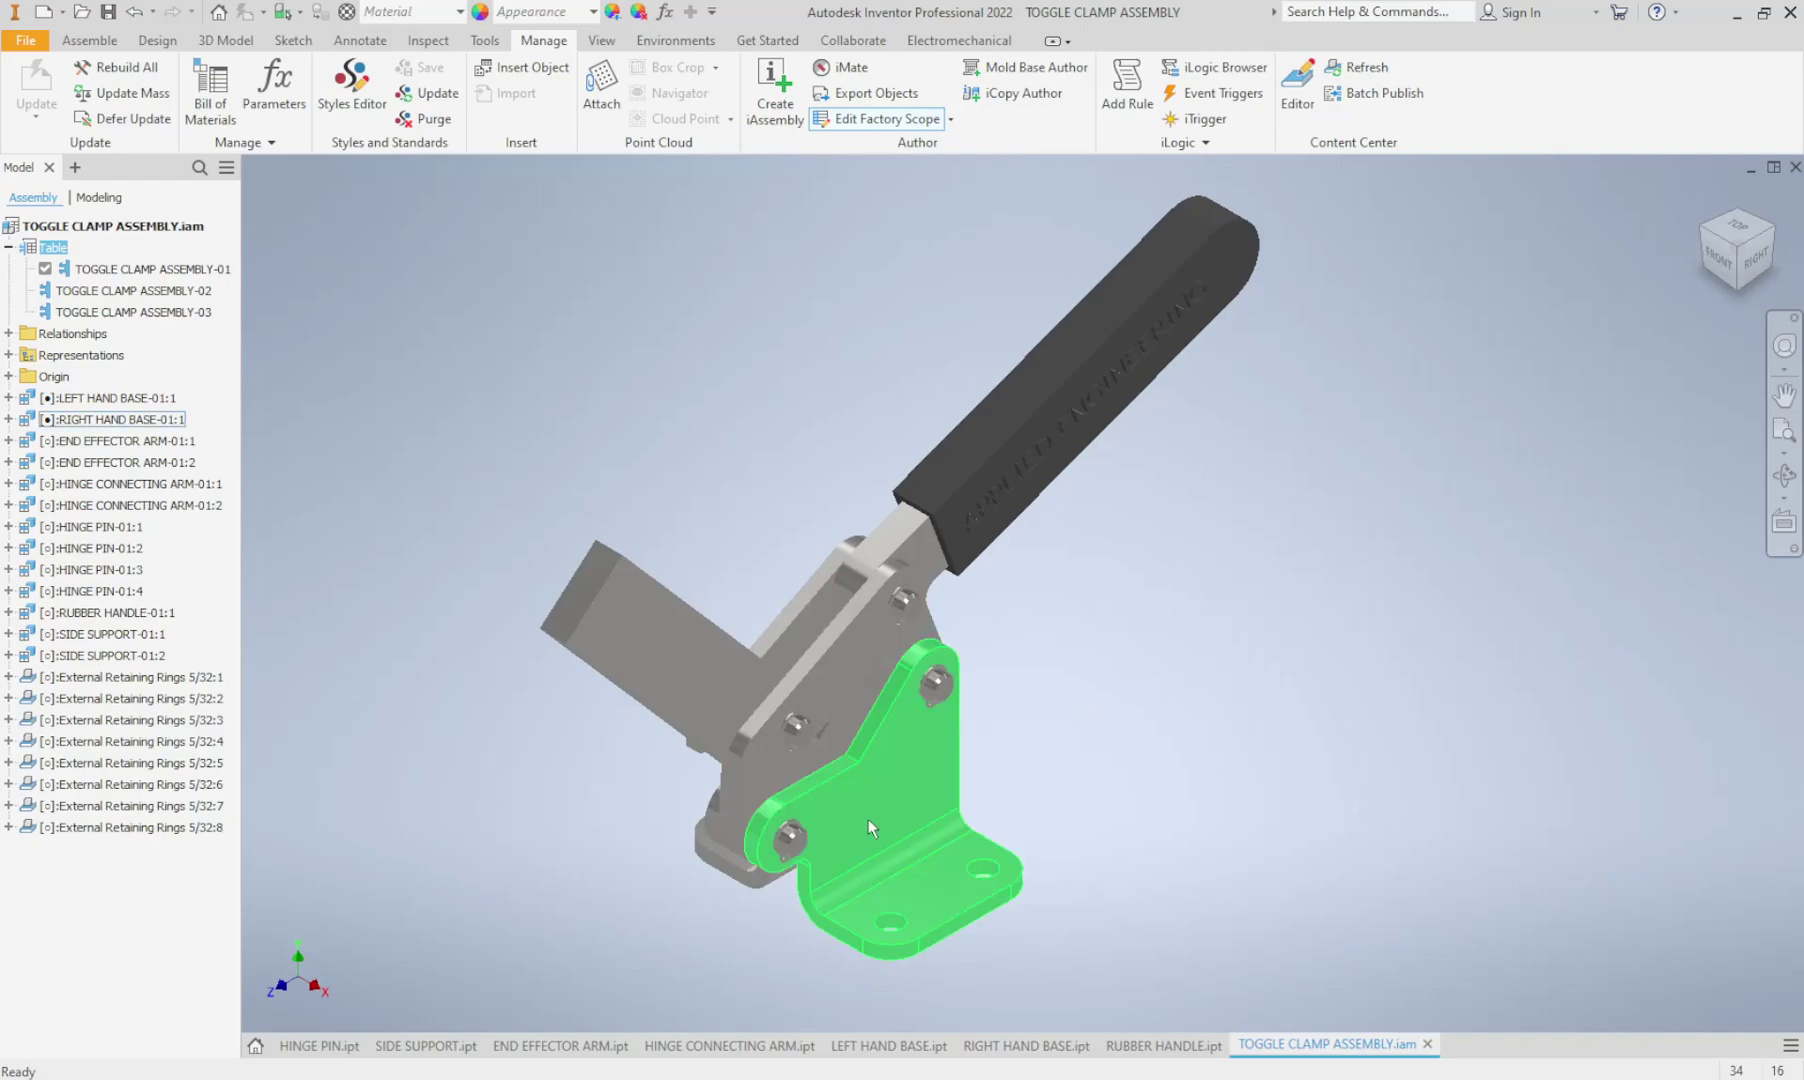
pyautogui.scroll(2, 1051, 734)
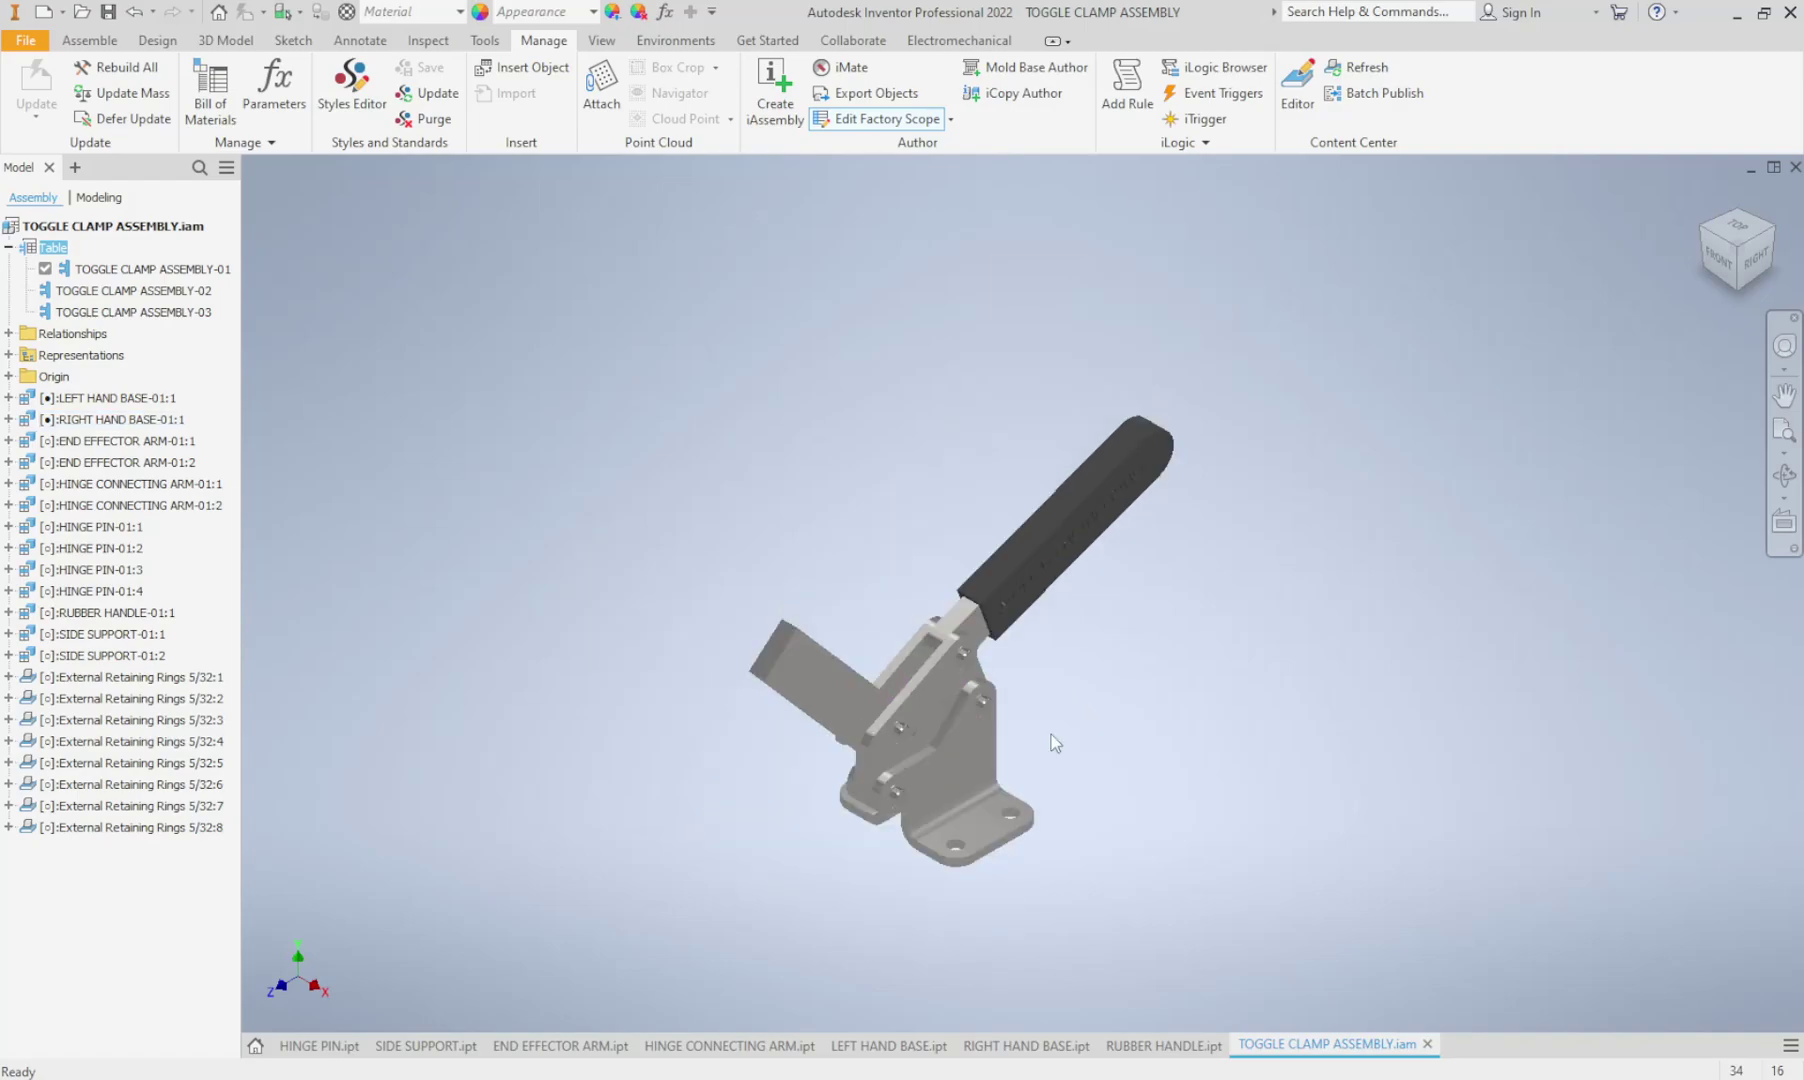
# - Activate TOGGLE CLAMP ASSEMBLY-02, return to the home view, and drag its rubber handle to test motion
pyautogui.doubleClick(168, 292)
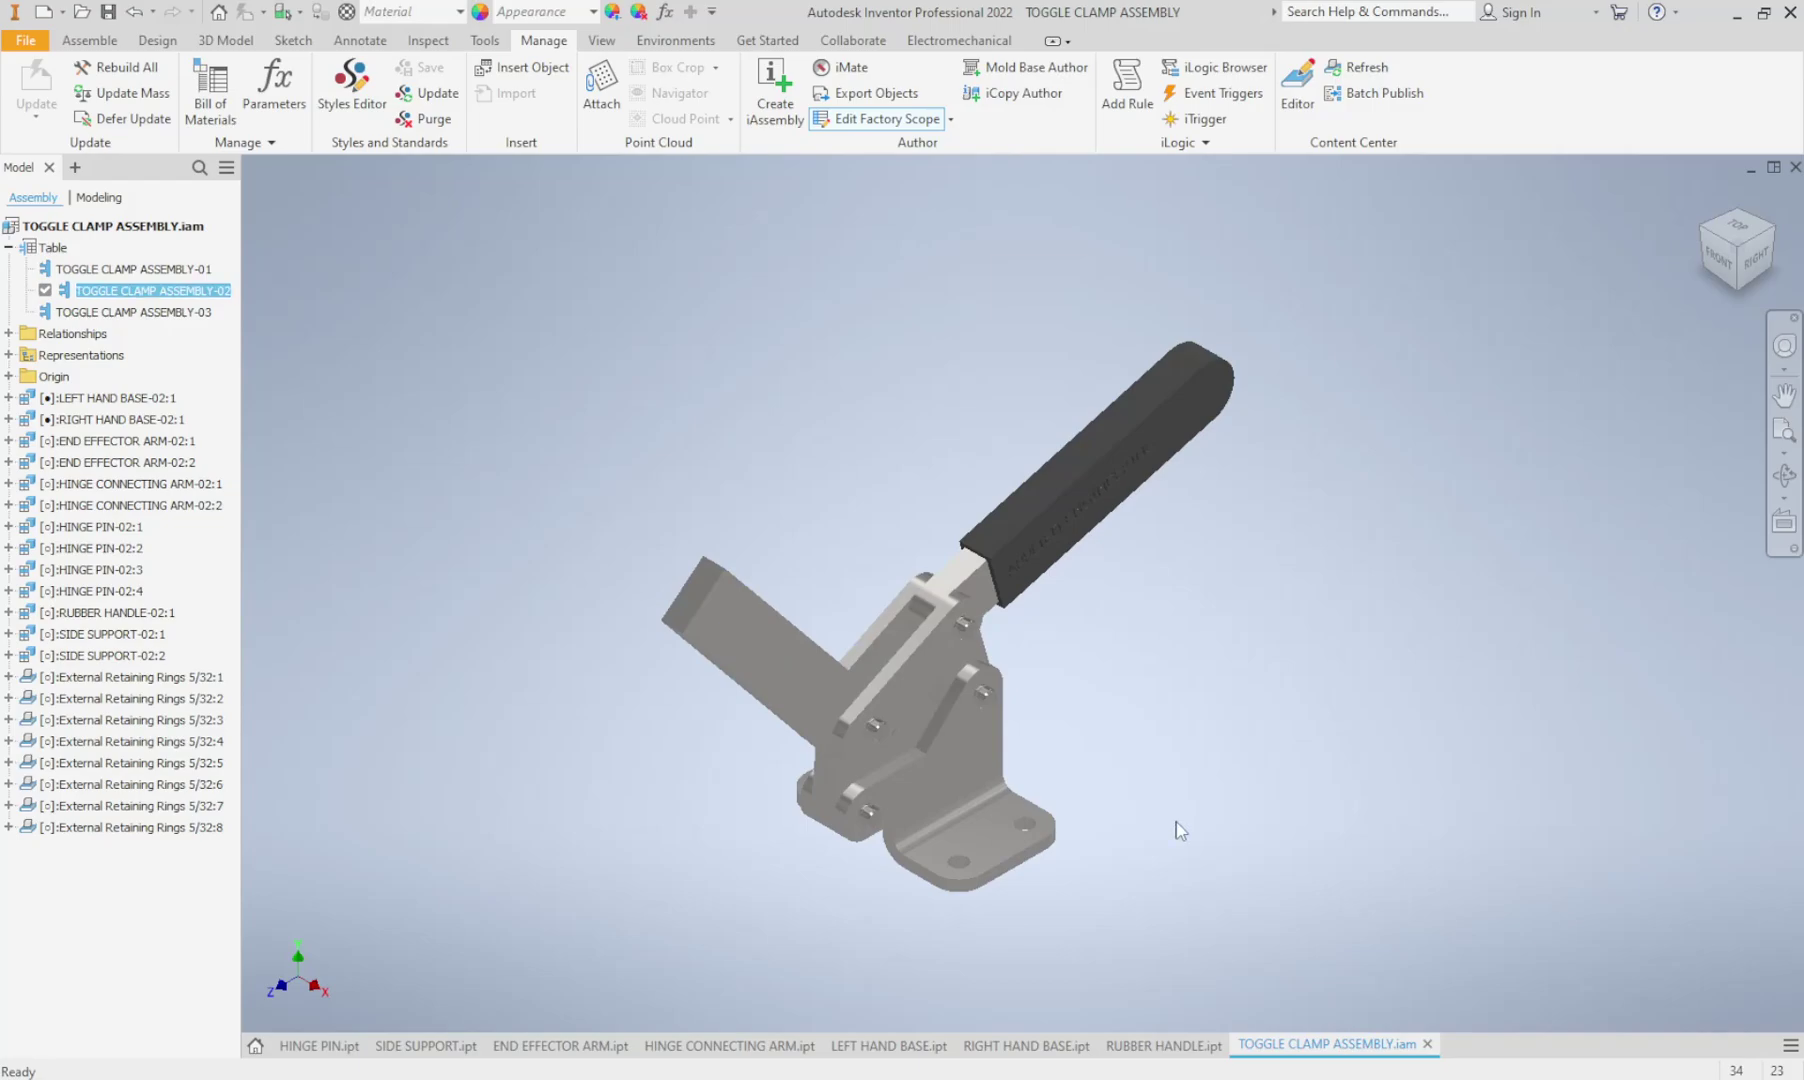
pyautogui.keyDown('shift'); pyautogui.moveTo(970, 930); pyautogui.dragTo(1249, 944, button='middle'); pyautogui.keyUp('shift')
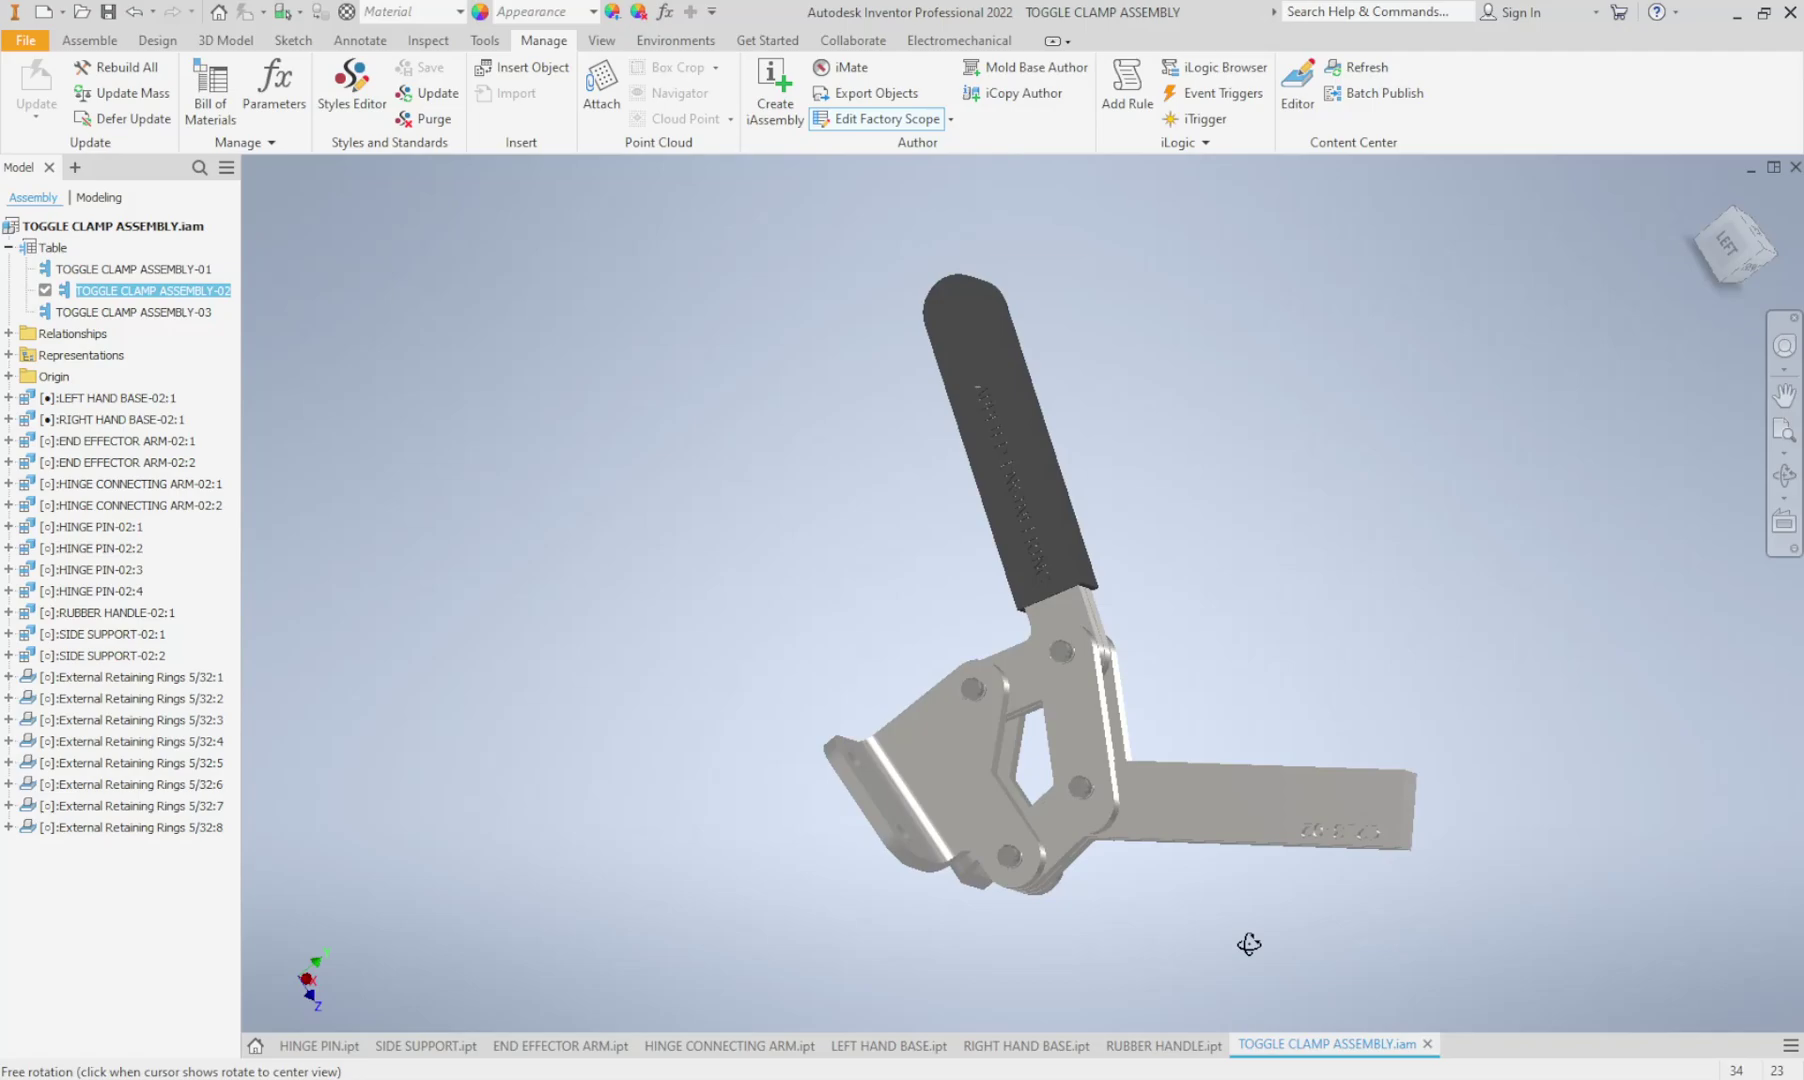
pyautogui.press('F6')
pyautogui.click(1151, 464)
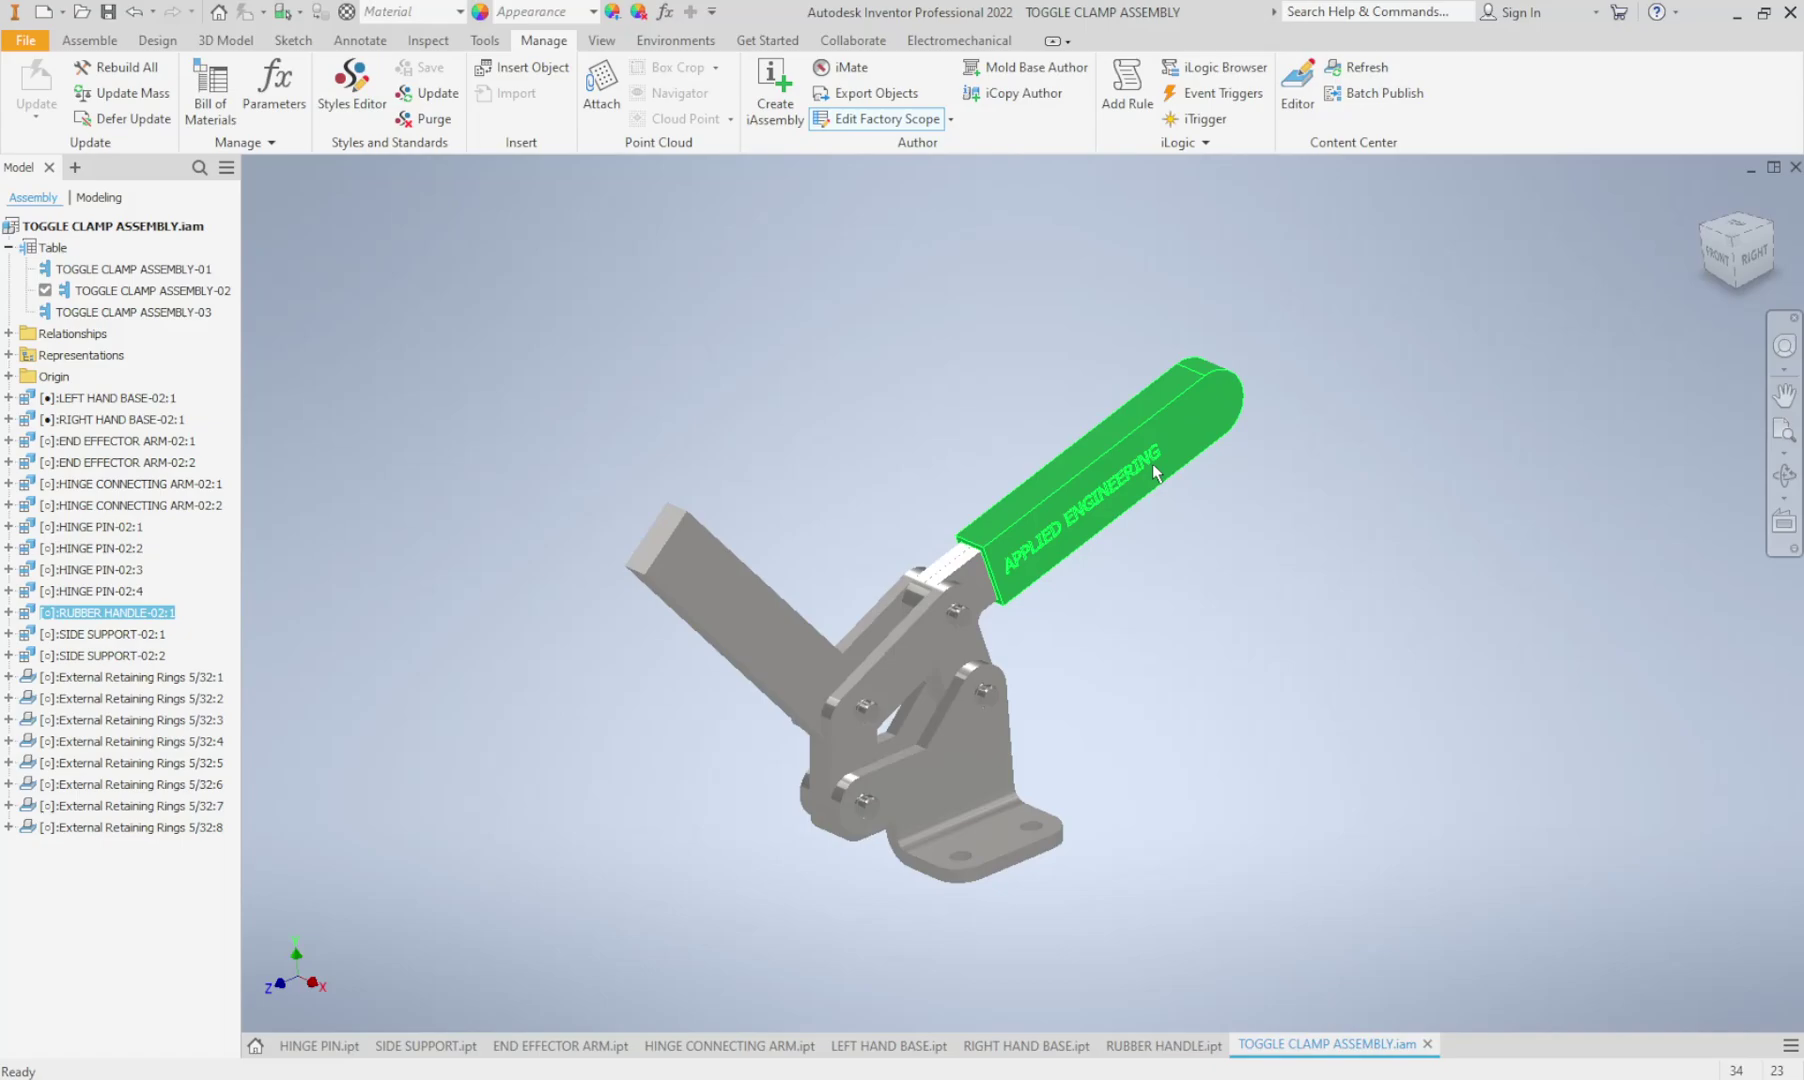
pyautogui.moveTo(1154, 472); pyautogui.dragTo(1157, 600)
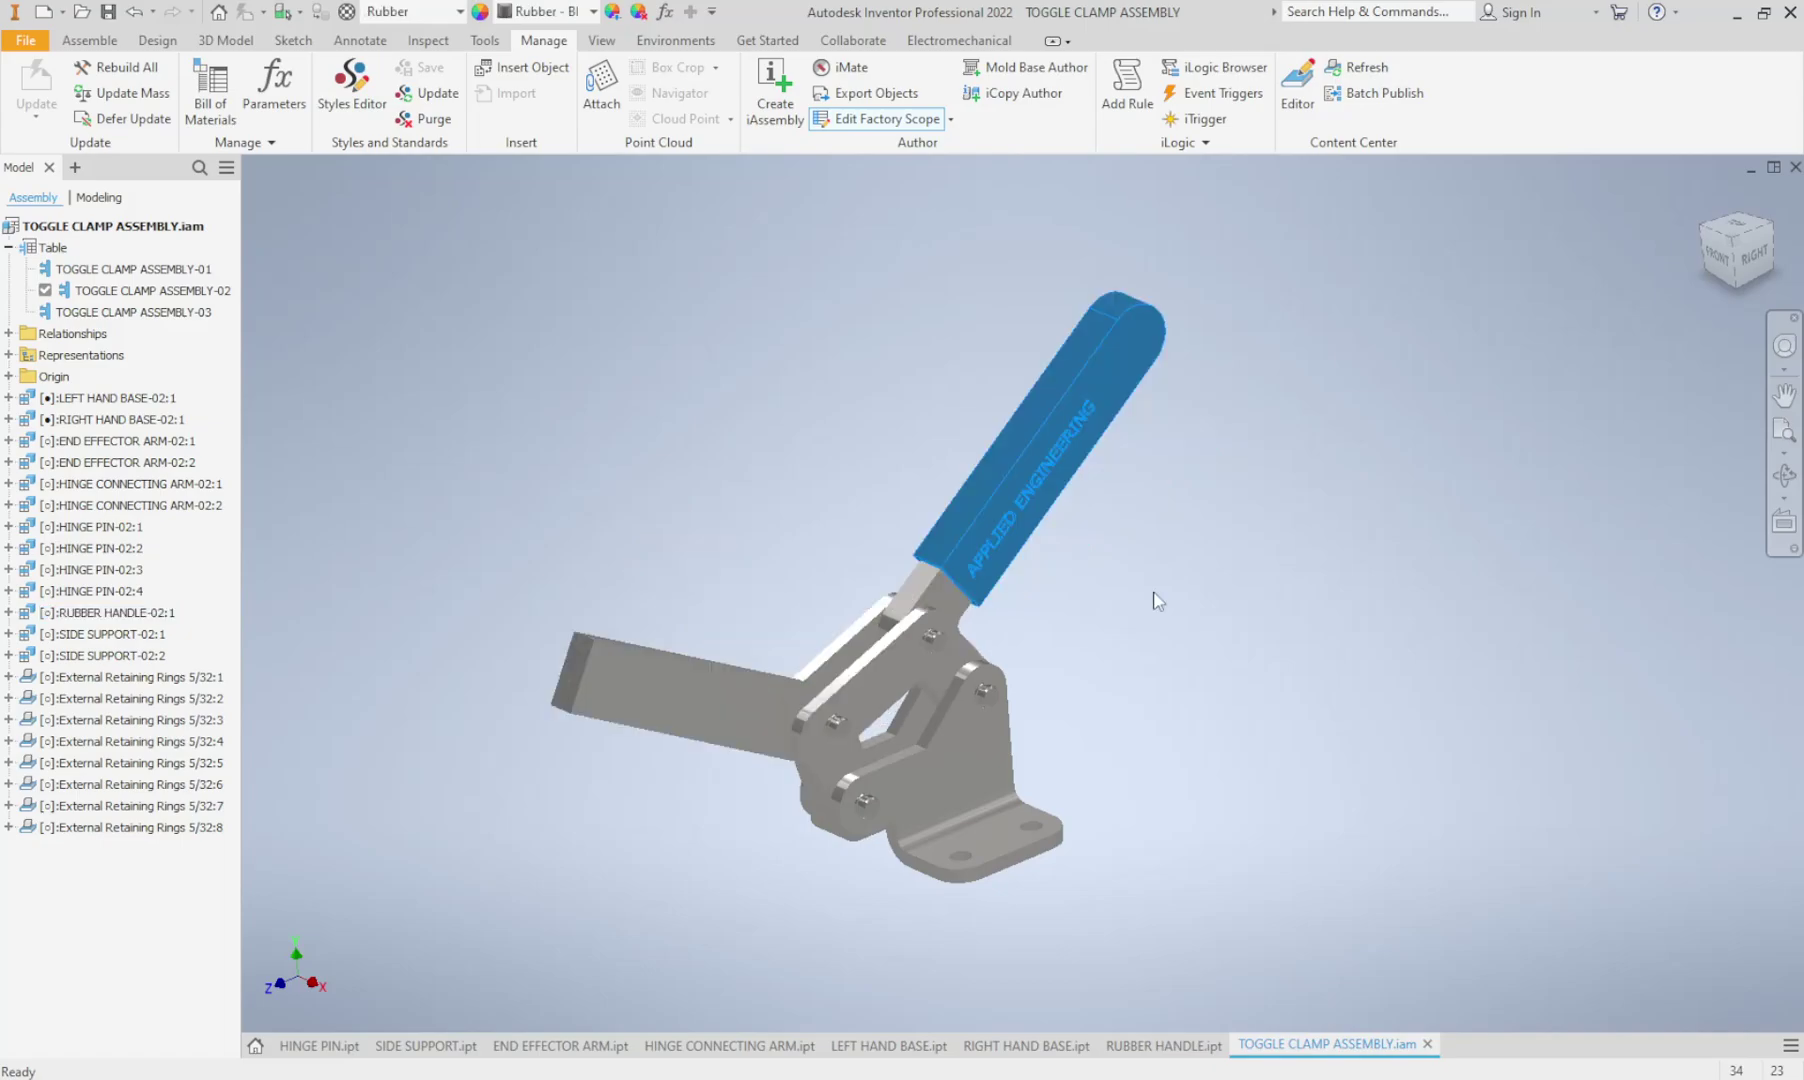
# - Activate TOGGLE CLAMP ASSEMBLY-03 and turn the model to the top-front-right ViewCube corner
pyautogui.doubleClick(133, 312)
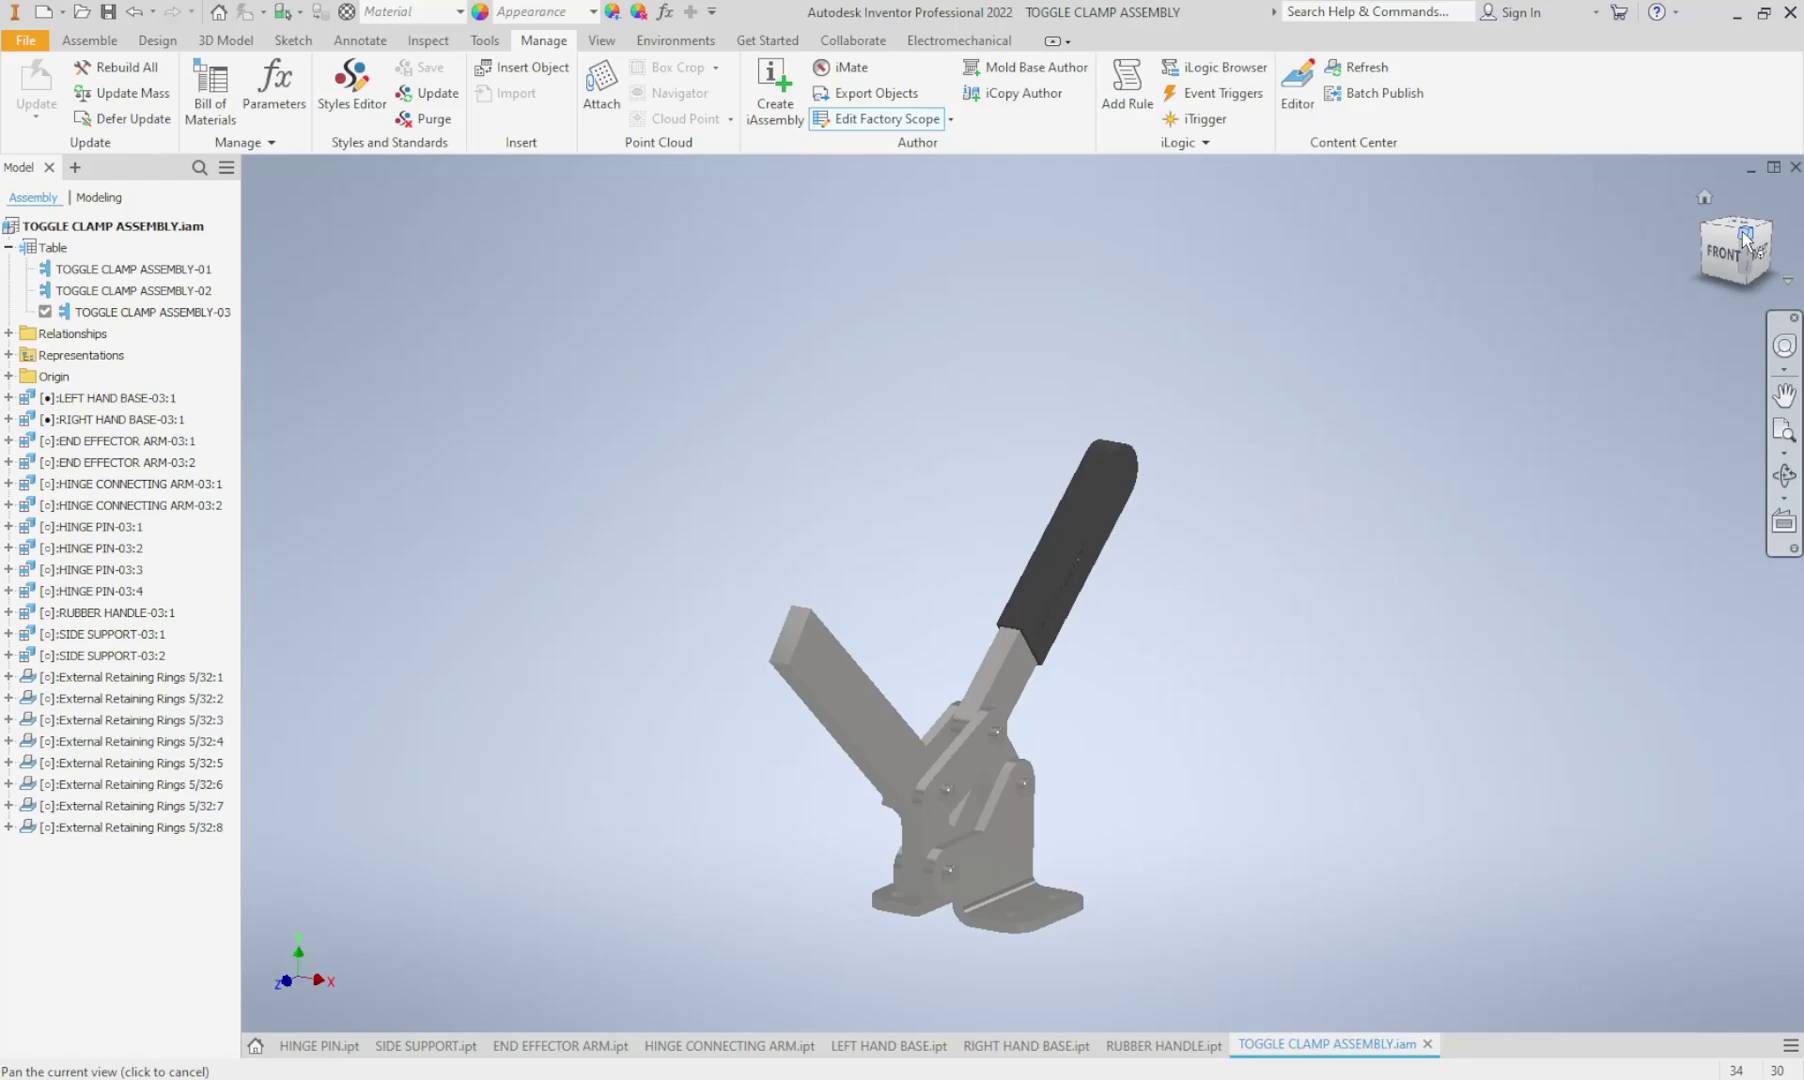
pyautogui.click(1745, 238)
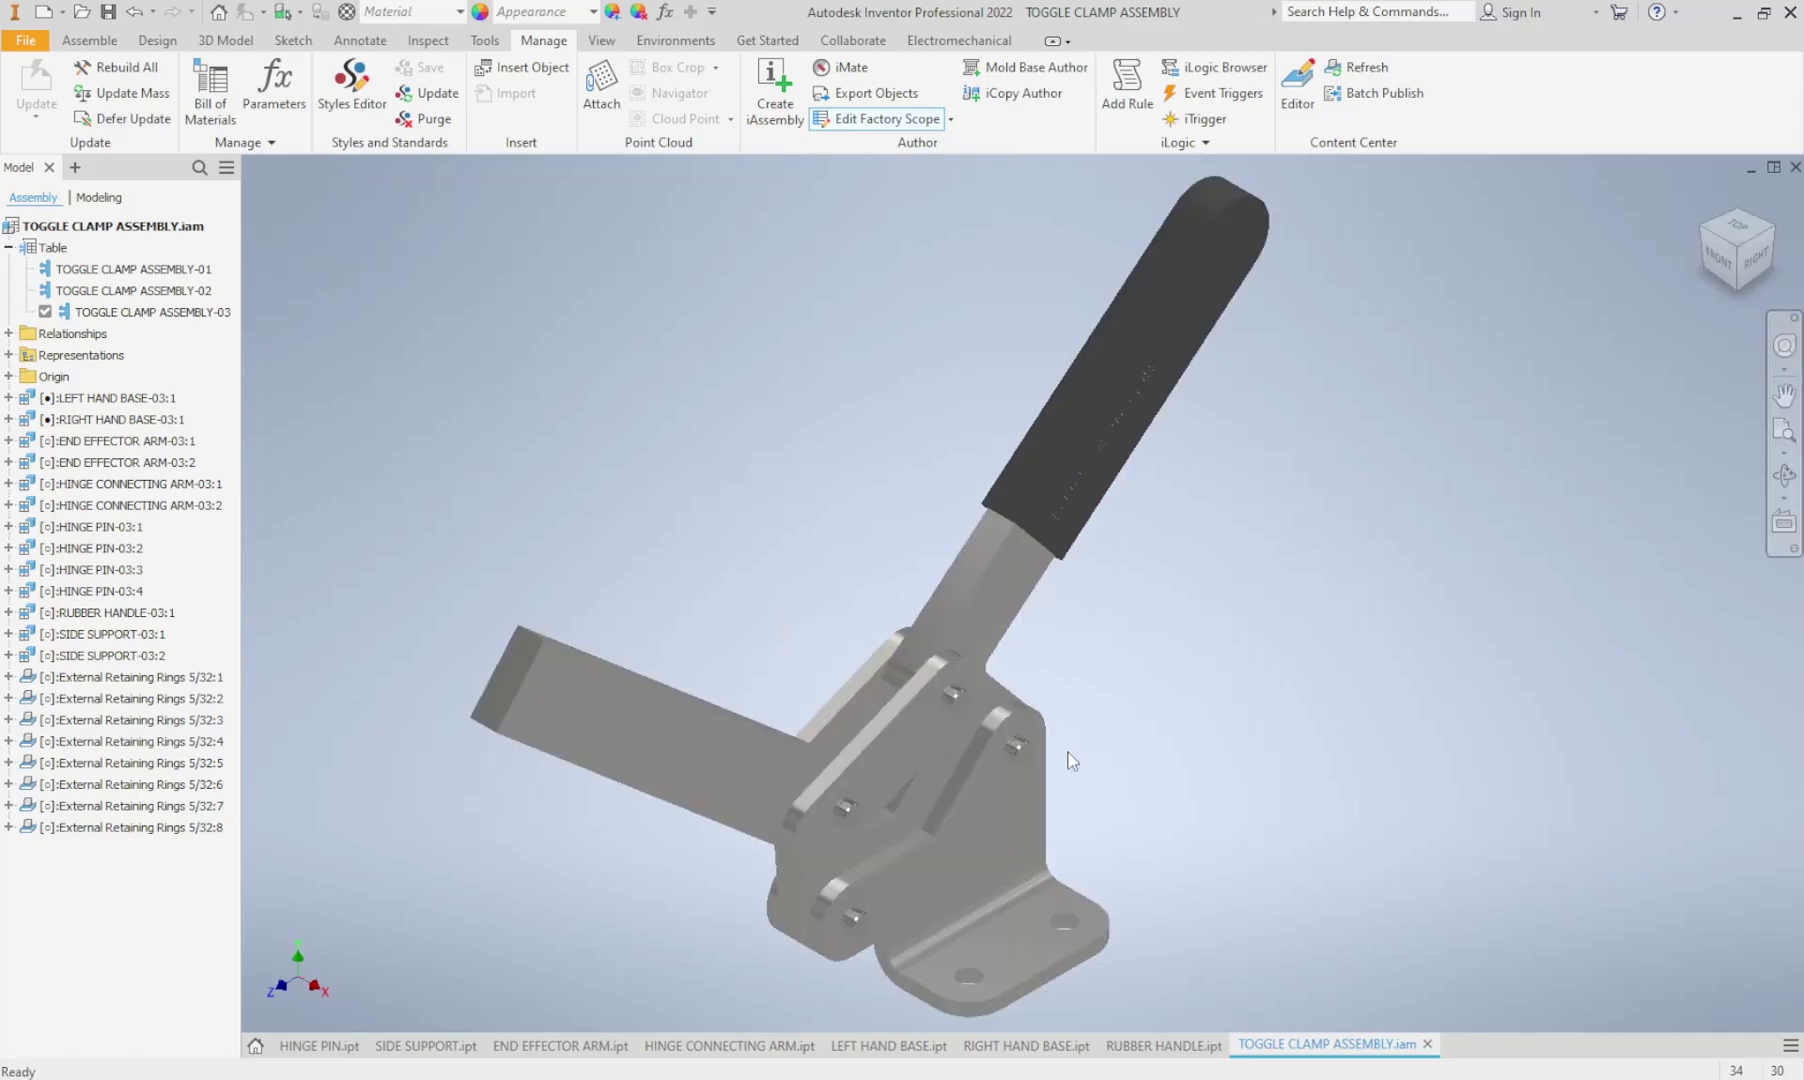